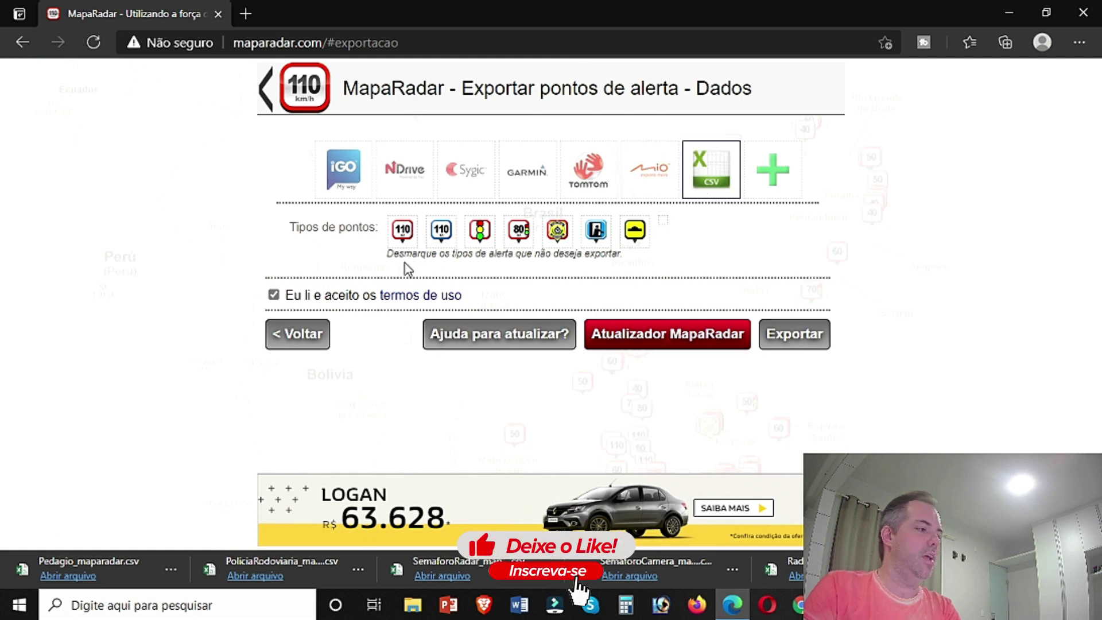
Export only the speed bump alert points as CSV, with the other six point types deselected
{"action": "left_click", "coordinate": [402, 229]}
{"action": "left_click", "coordinate": [442, 229]}
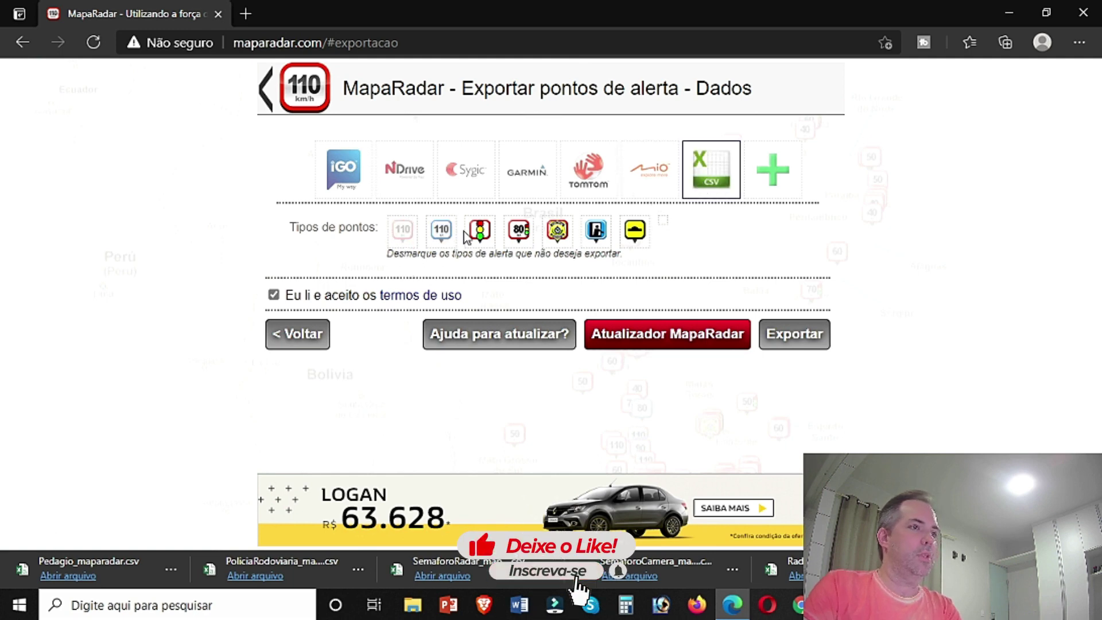
{"action": "left_click", "coordinate": [480, 232]}
{"action": "left_click", "coordinate": [519, 230]}
{"action": "left_click", "coordinate": [557, 229]}
{"action": "left_click", "coordinate": [596, 229]}
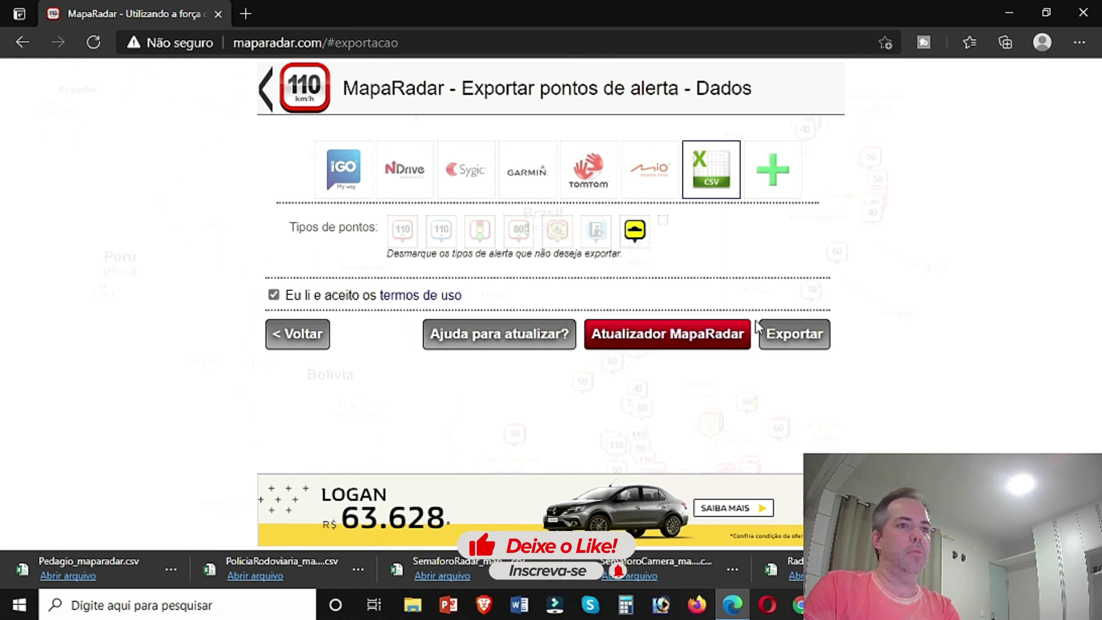
{"action": "left_click", "coordinate": [787, 335]}
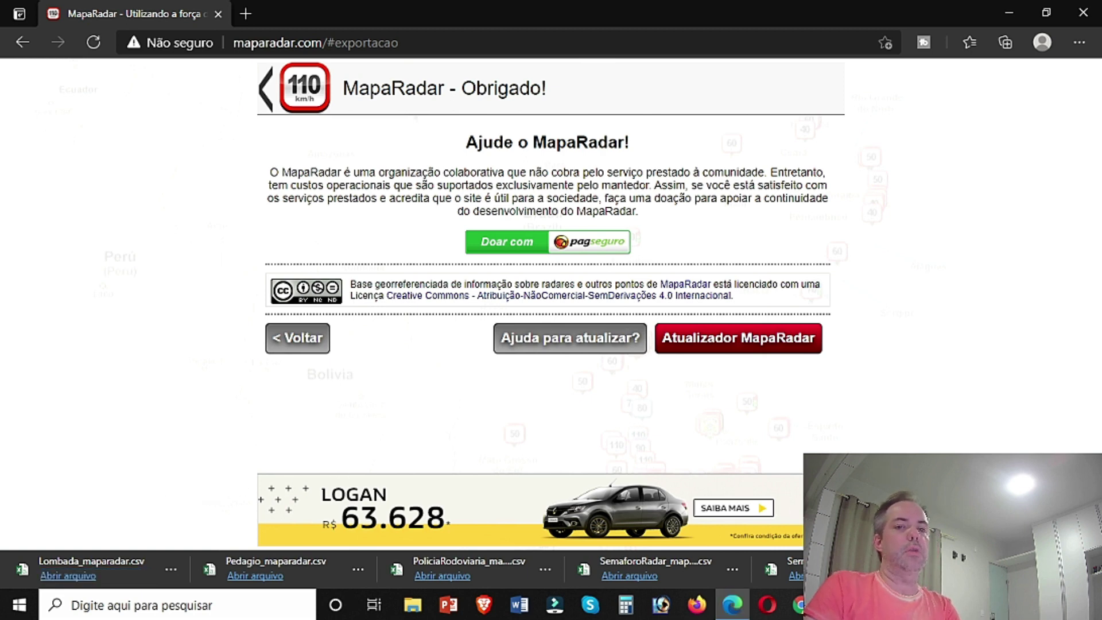
Show the downloaded Lombada_maparadar.csv in its folder and copy all the maparadar CSV files from Lombada to RadarFixo
{"action": "key", "text": "ctrl+j"}
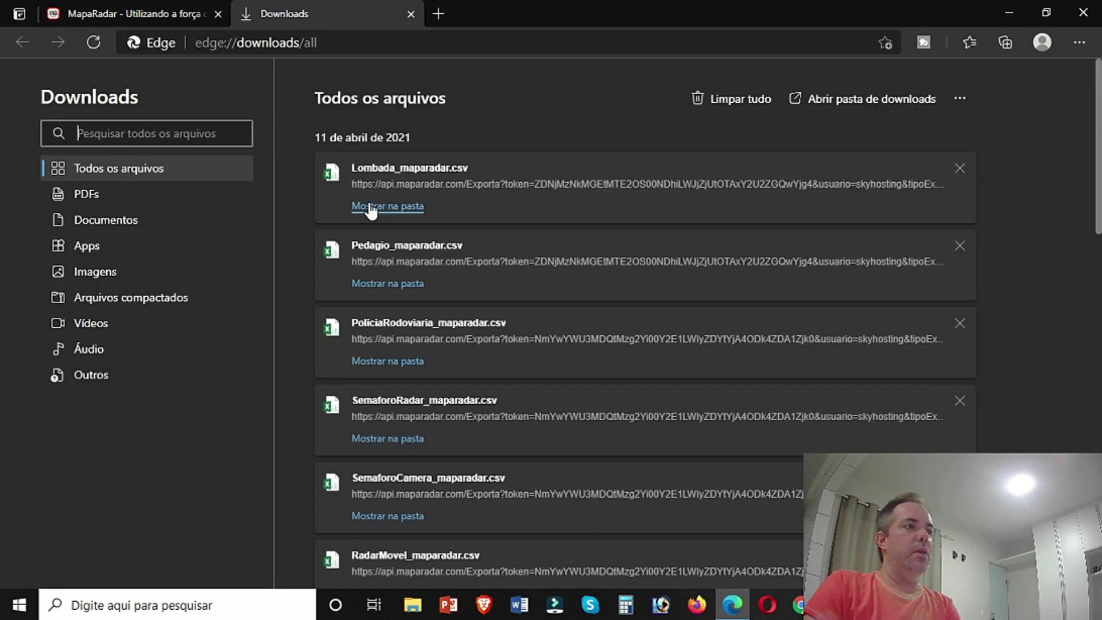
{"action": "left_click", "coordinate": [371, 206]}
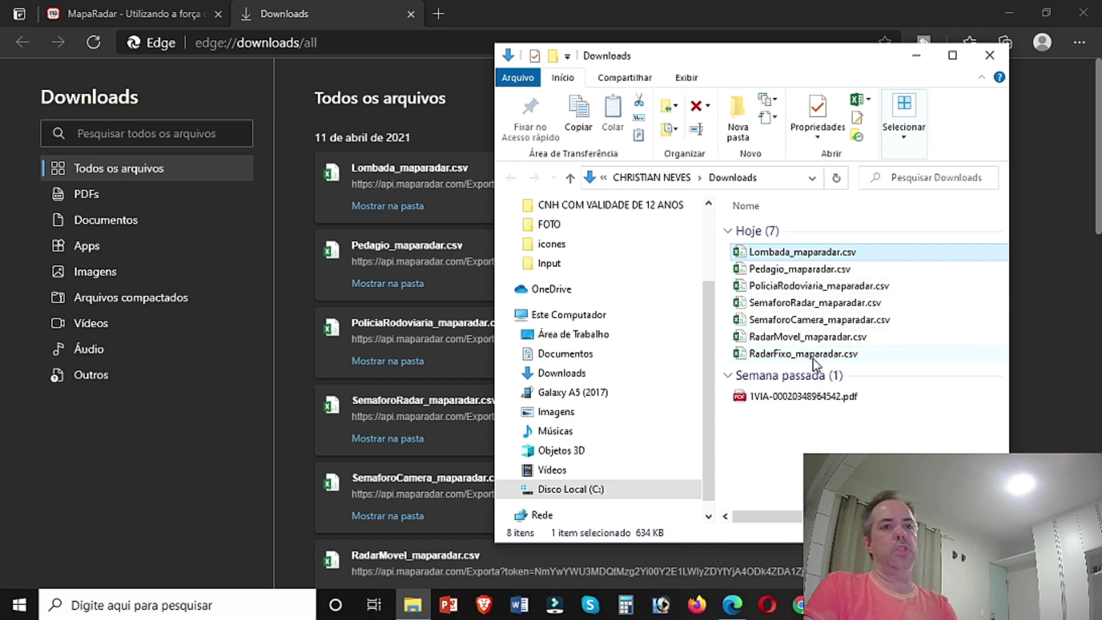
{"action": "left_click", "coordinate": [789, 355], "text": "shift"}
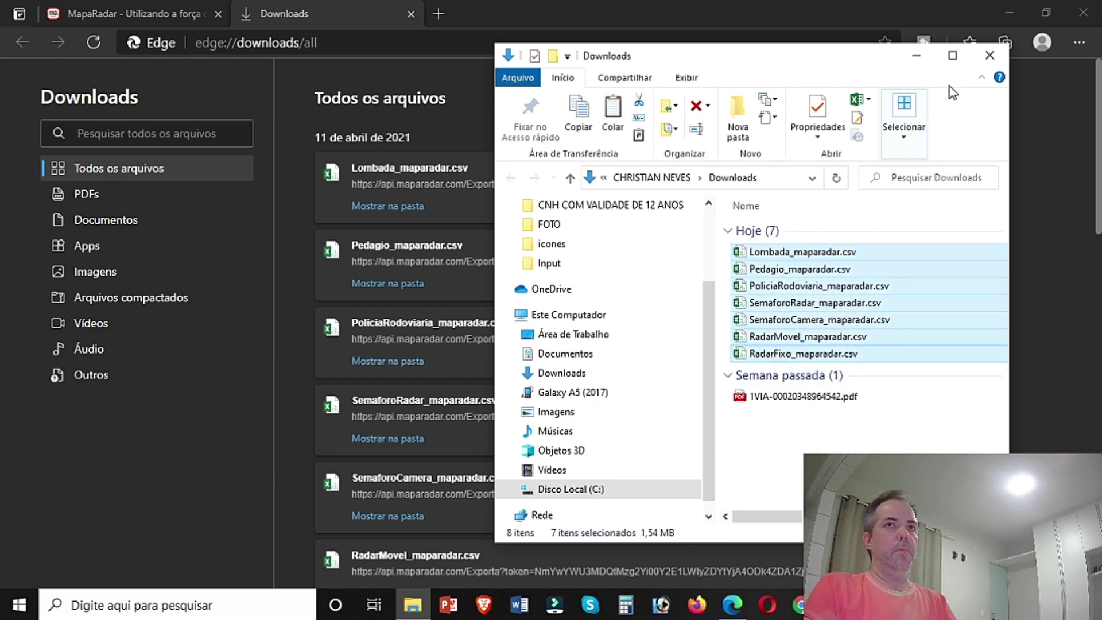
{"action": "left_click", "coordinate": [952, 55]}
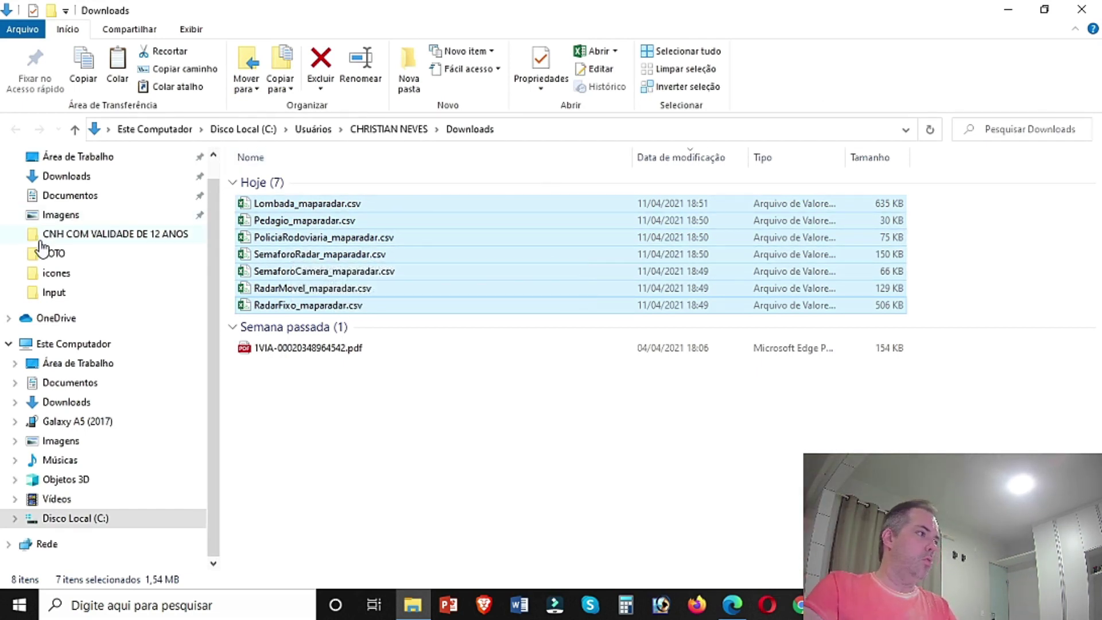
Paste the CSV files into the Input folder of VW-Eigene POIS - V7.2, inside planilhaRadares on the desktop
{"action": "left_click", "coordinate": [164, 160]}
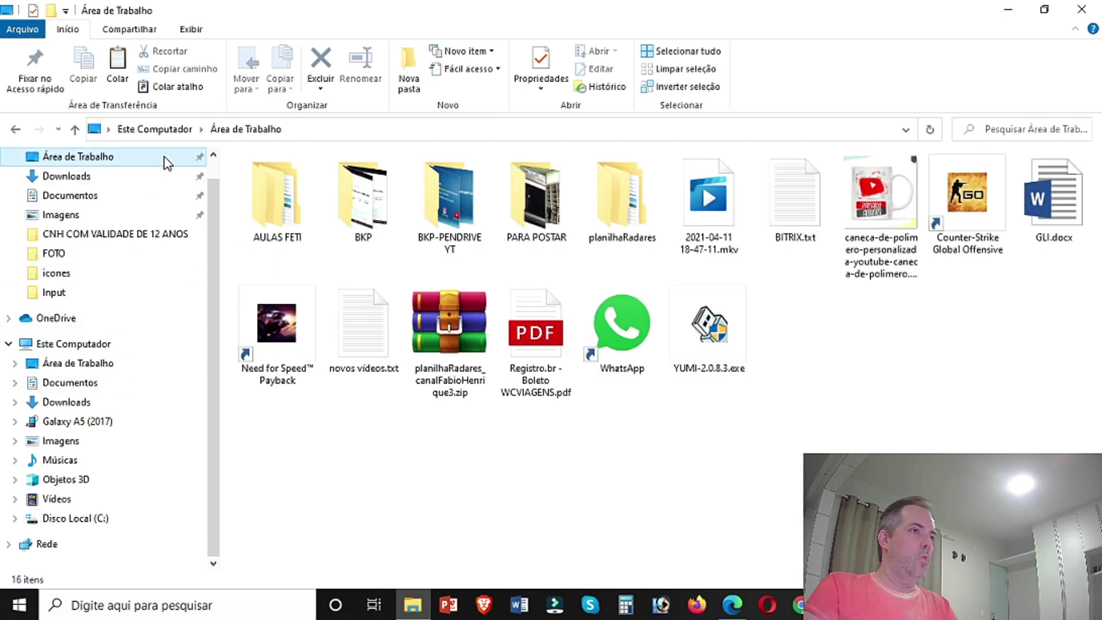
{"action": "double_click", "coordinate": [623, 200]}
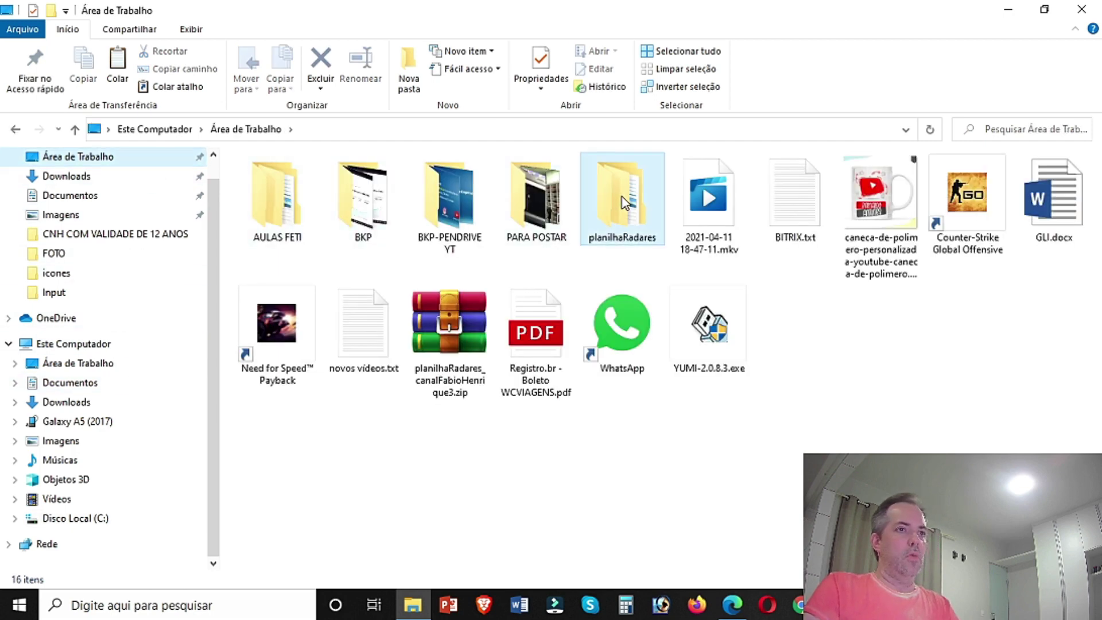
{"action": "double_click", "coordinate": [290, 198]}
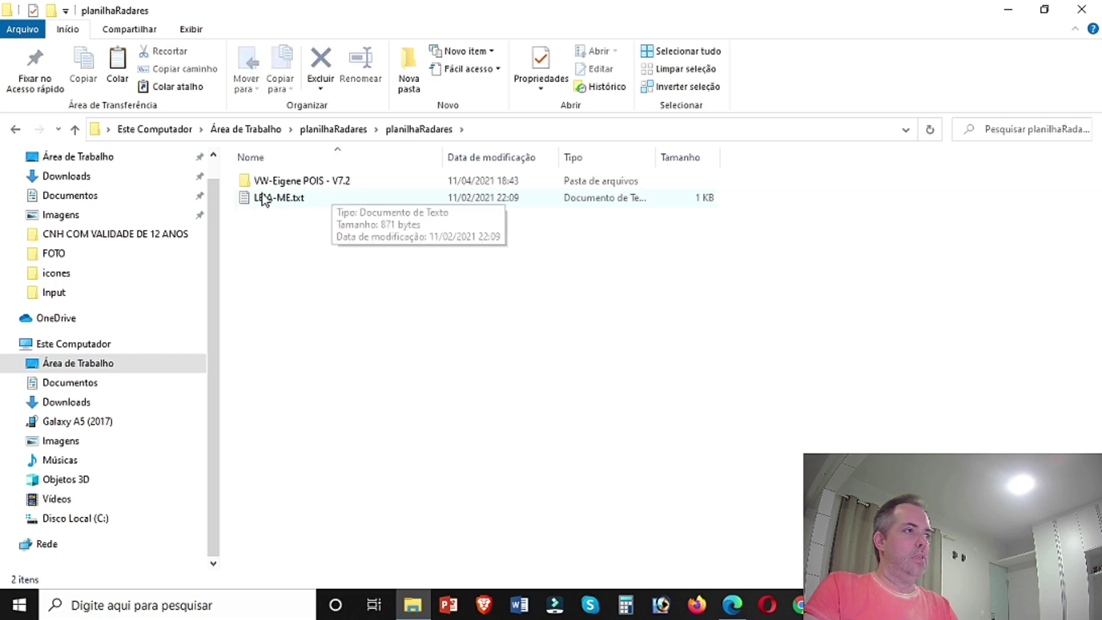
{"action": "double_click", "coordinate": [339, 181]}
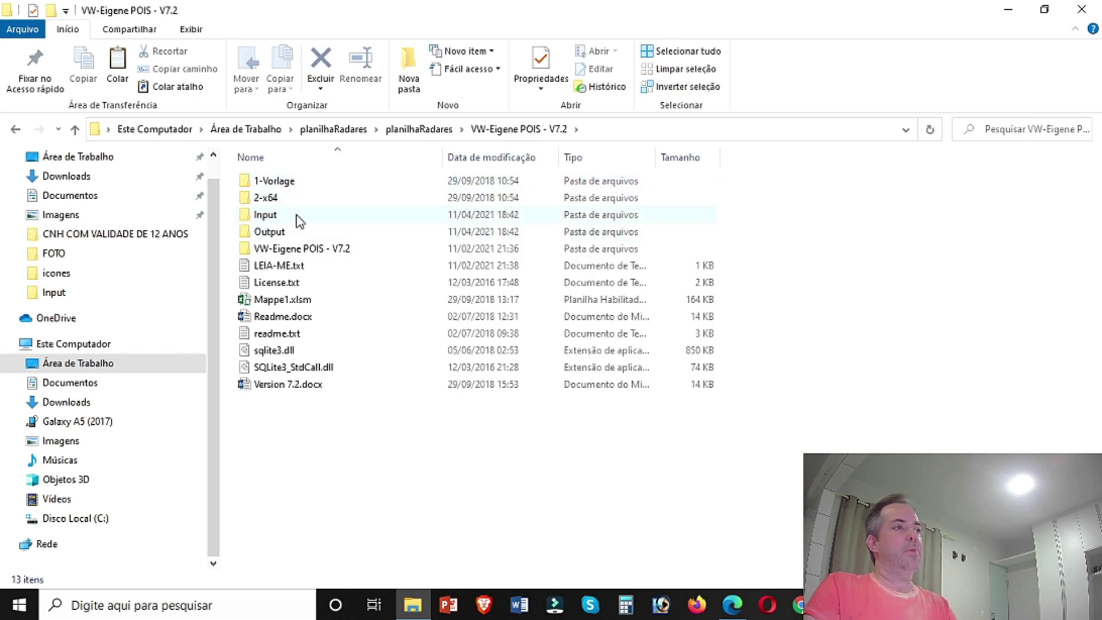
{"action": "double_click", "coordinate": [296, 218]}
{"action": "key", "text": "ctrl+v"}
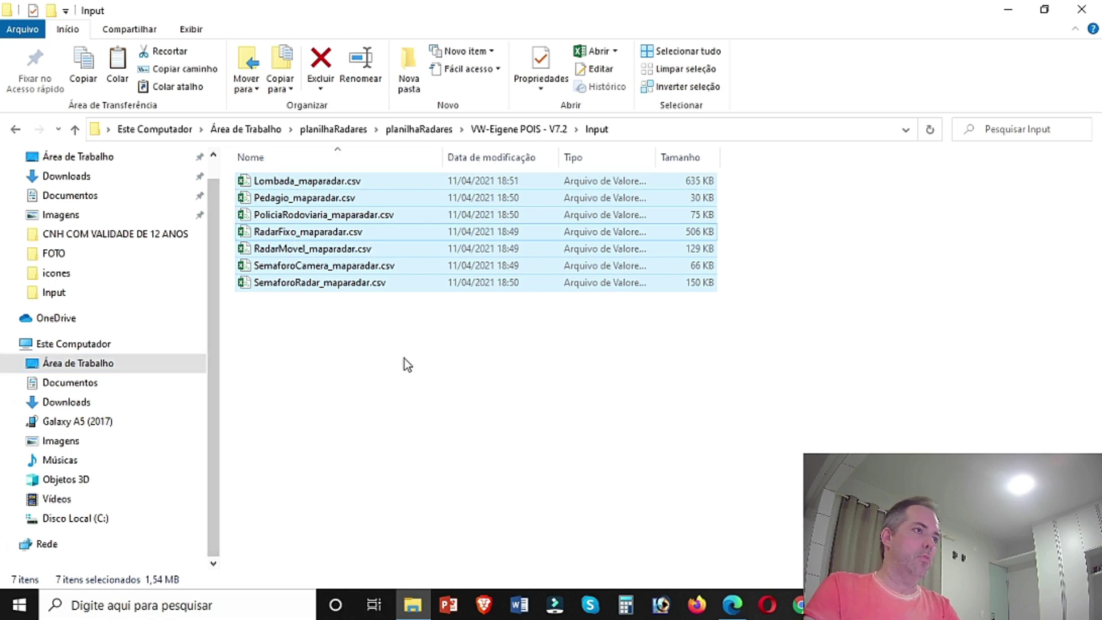
Return to the outer planilhaRadares folder and copy all the PNG icons in its icones subfolder
{"action": "left_click", "coordinate": [75, 132]}
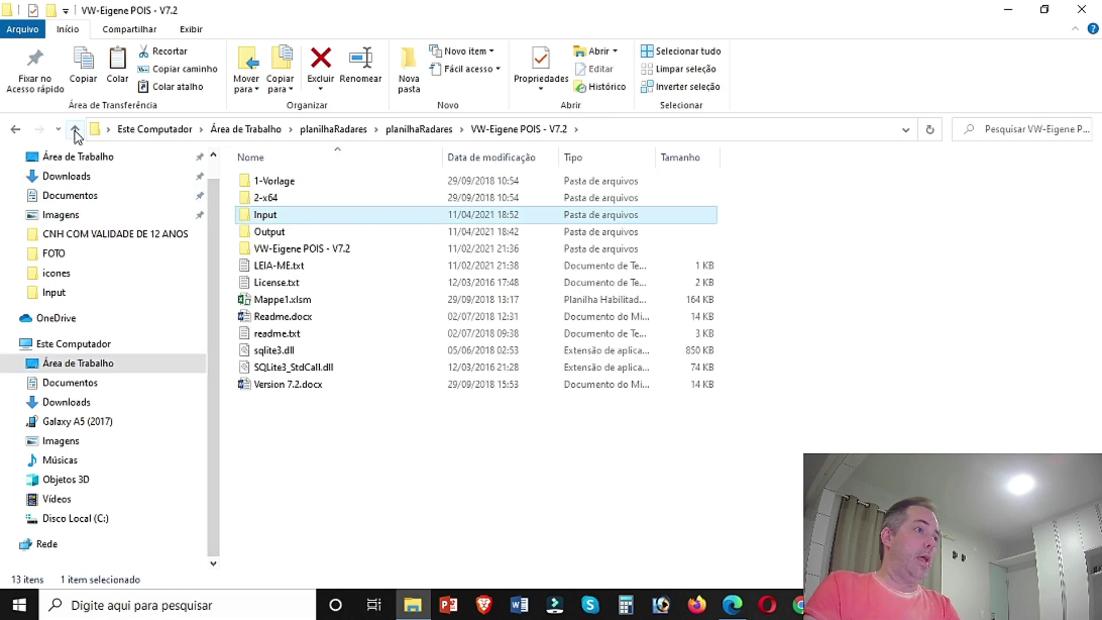
{"action": "left_click", "coordinate": [76, 131]}
{"action": "left_click", "coordinate": [75, 131]}
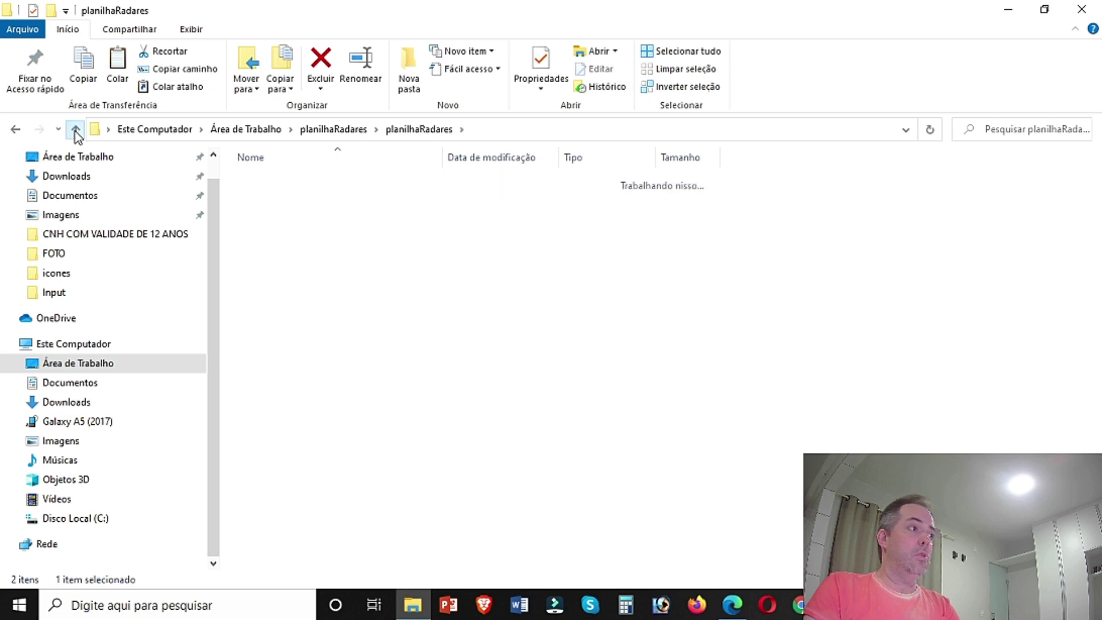
{"action": "double_click", "coordinate": [267, 183]}
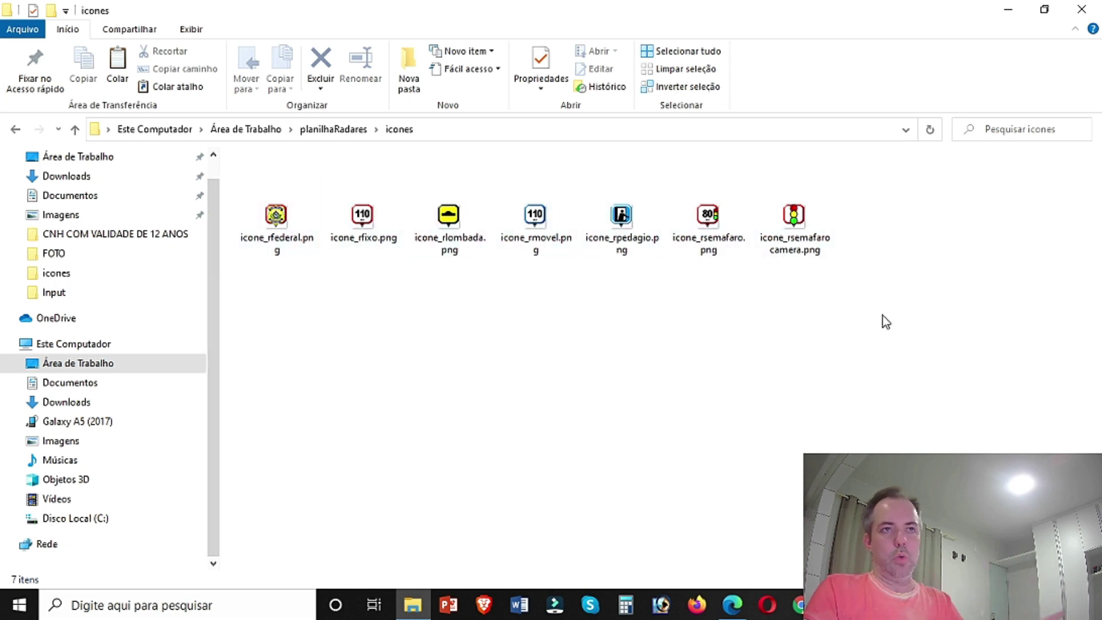
{"action": "key", "text": "ctrl+a"}
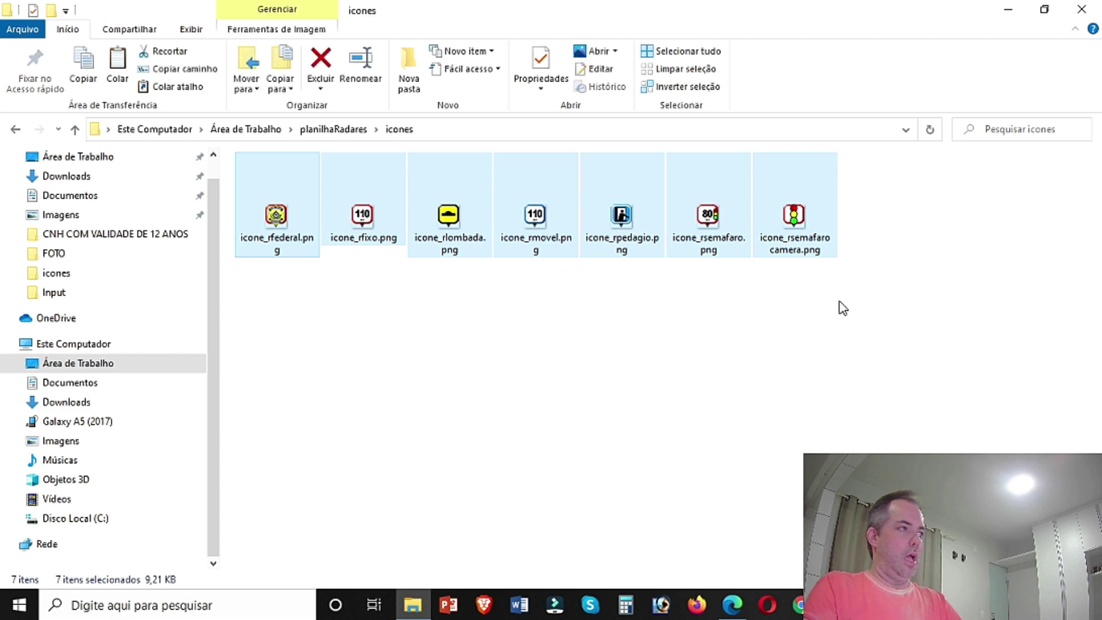
Paste the PNG icons into the Input folder of VW-Eigene POIS - V7.2, alongside the CSV files
{"action": "left_click", "coordinate": [75, 128]}
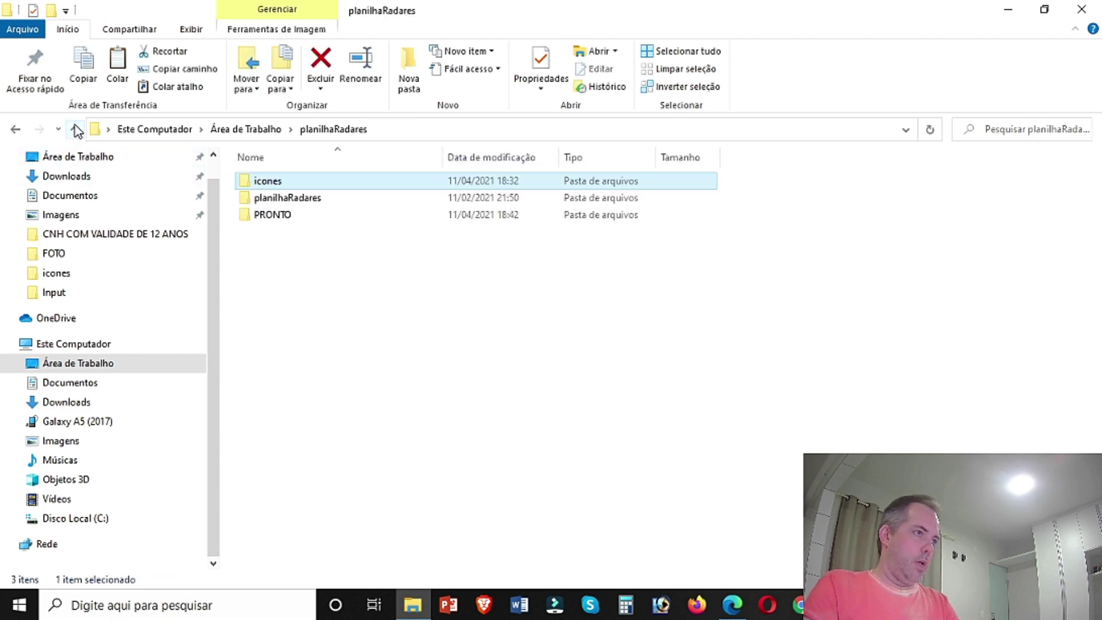
{"action": "double_click", "coordinate": [301, 201]}
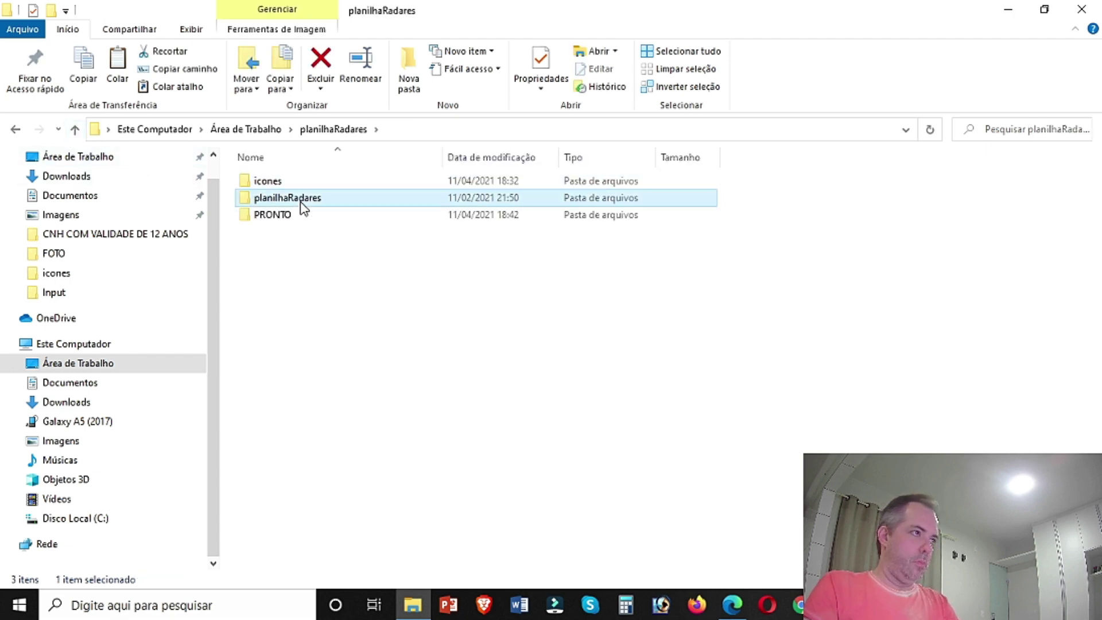
{"action": "double_click", "coordinate": [311, 184]}
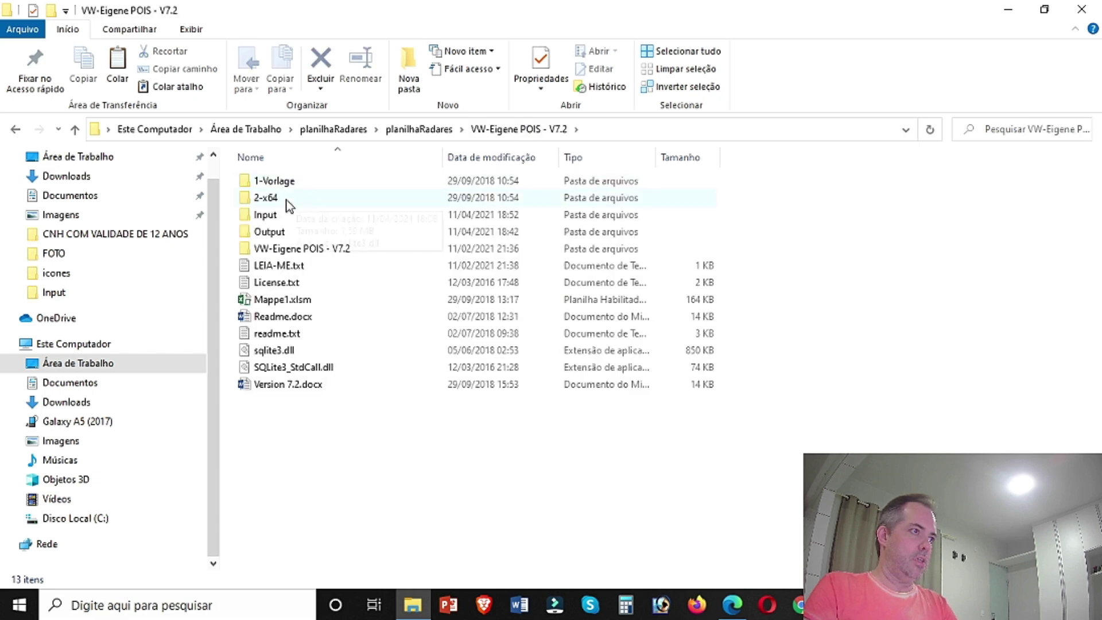
{"action": "double_click", "coordinate": [276, 212]}
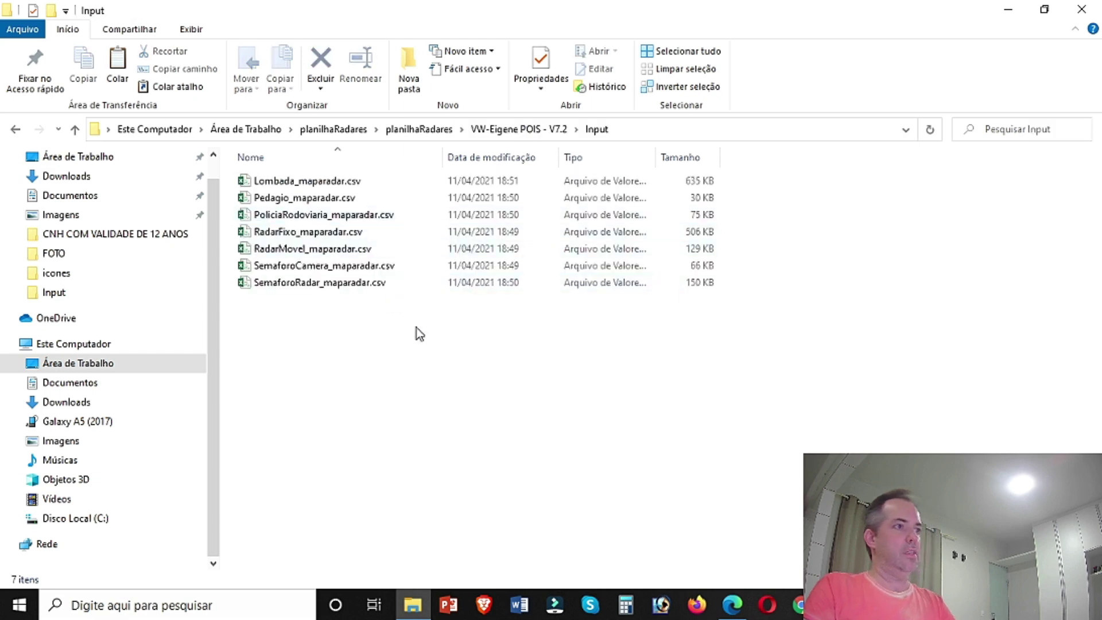
{"action": "key", "text": "ctrl+v"}
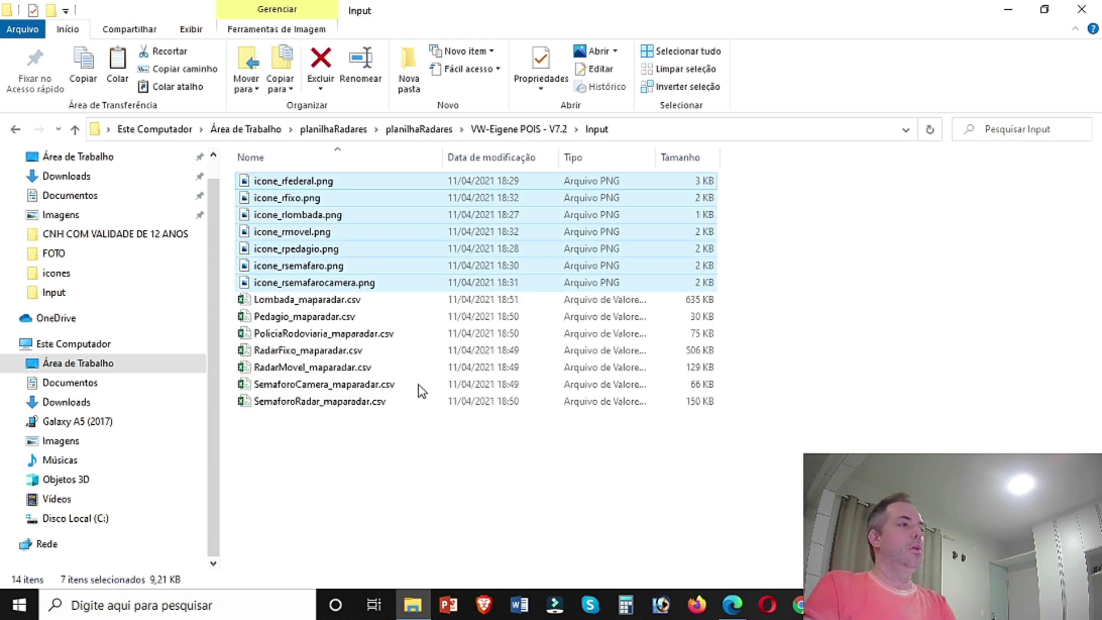
{"action": "left_click", "coordinate": [426, 490]}
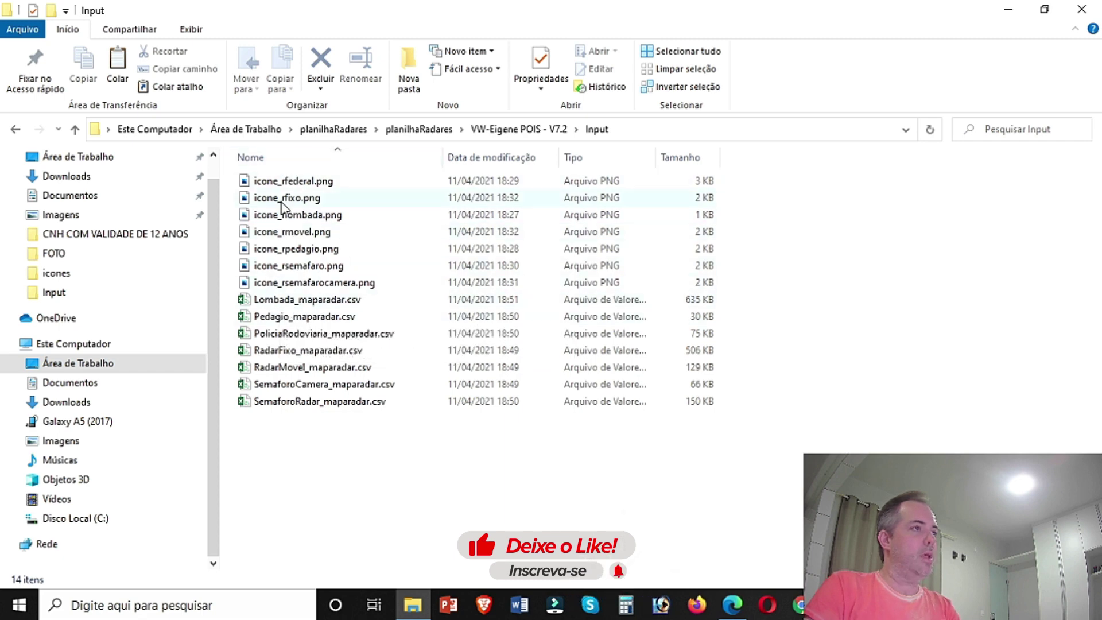
Open the names of Lombada_maparadar.csv and SemaforoRadar_maparadar.csv for editing, leaving rename mode each time
{"action": "left_click", "coordinate": [297, 303]}
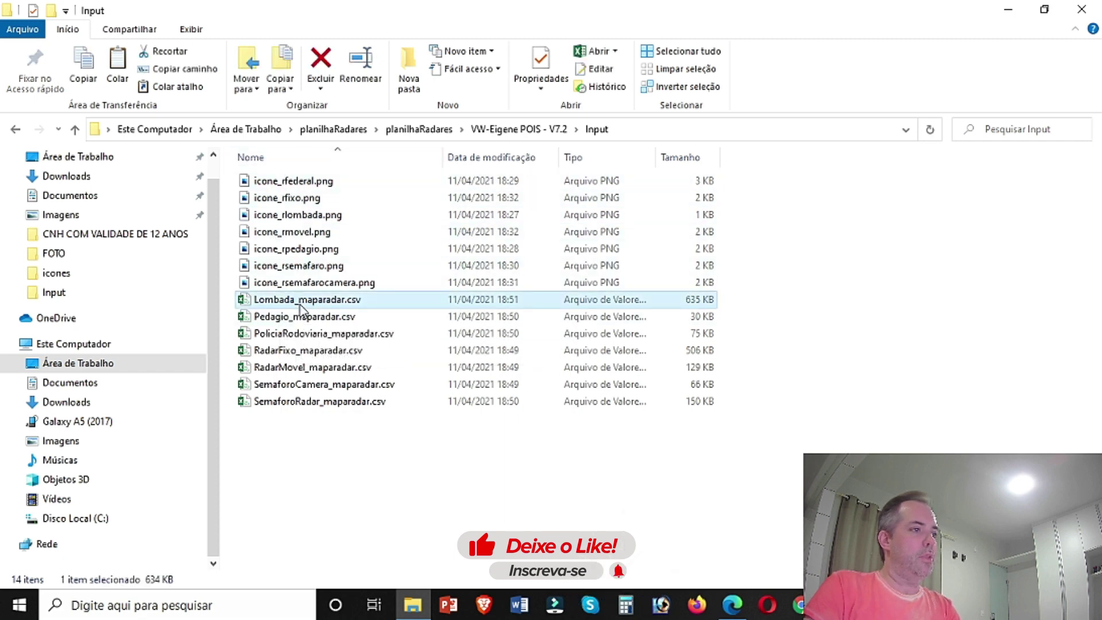
{"action": "left_click", "coordinate": [303, 310]}
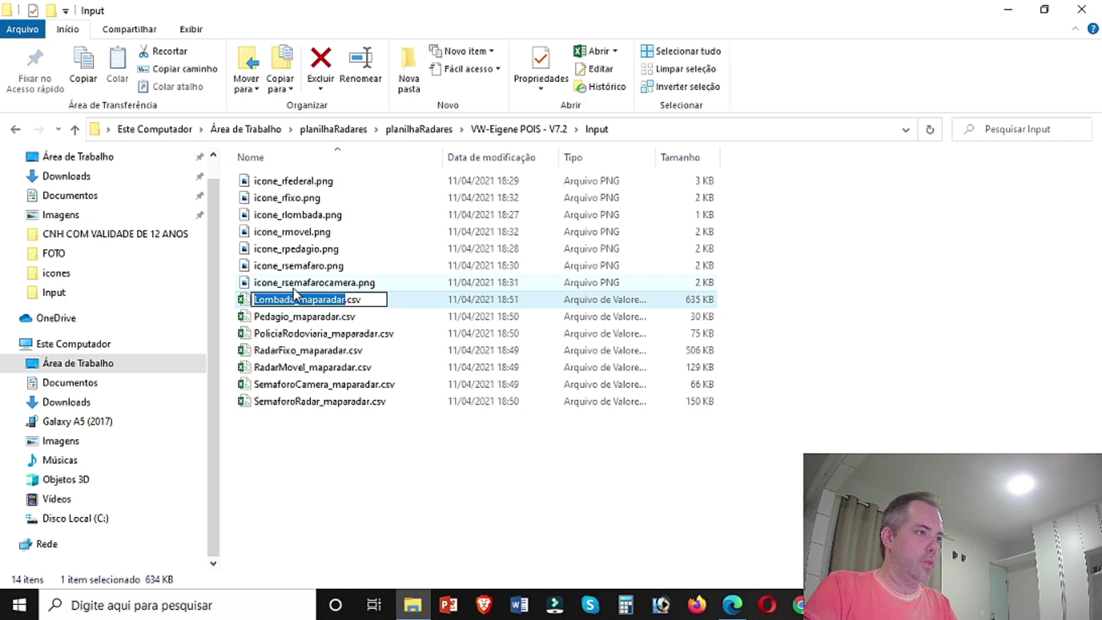
{"action": "left_click", "coordinate": [344, 466]}
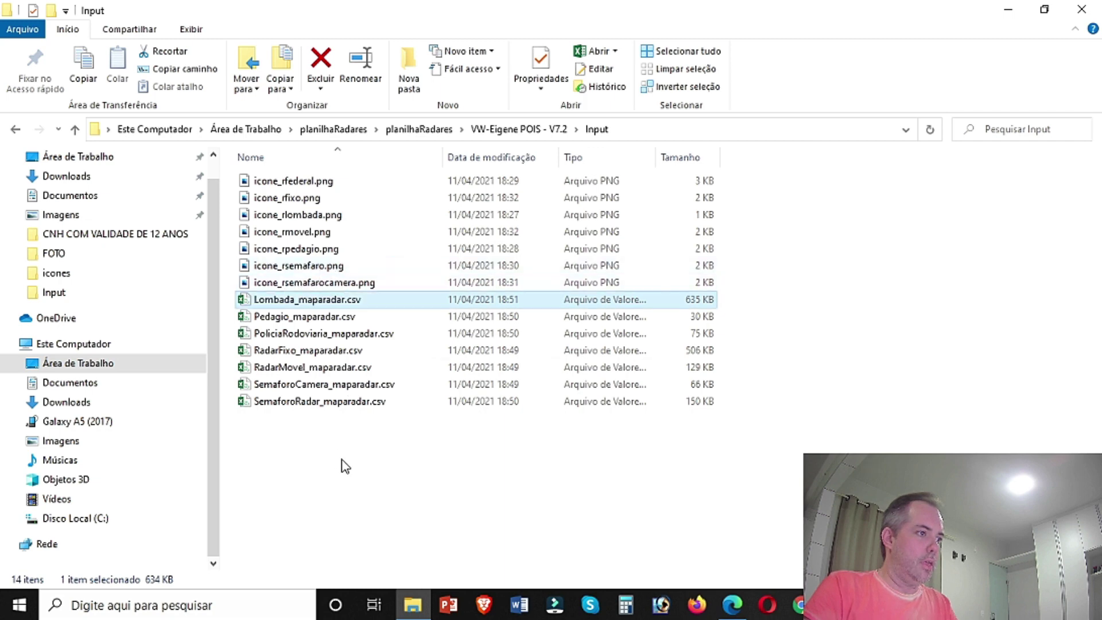
{"action": "left_click", "coordinate": [344, 466]}
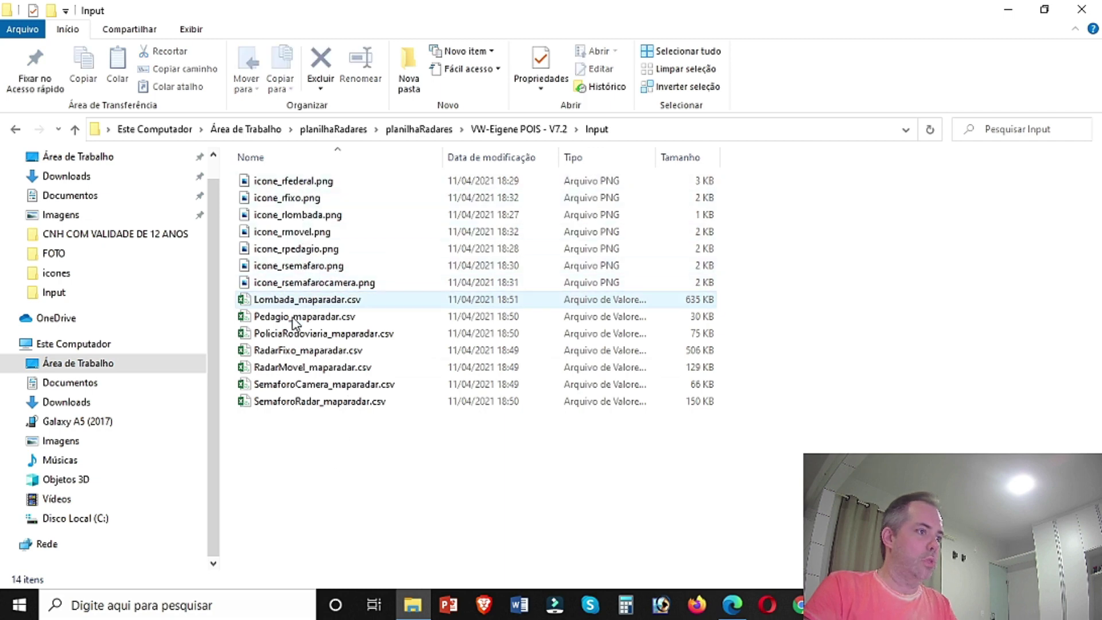
{"action": "left_click", "coordinate": [303, 406]}
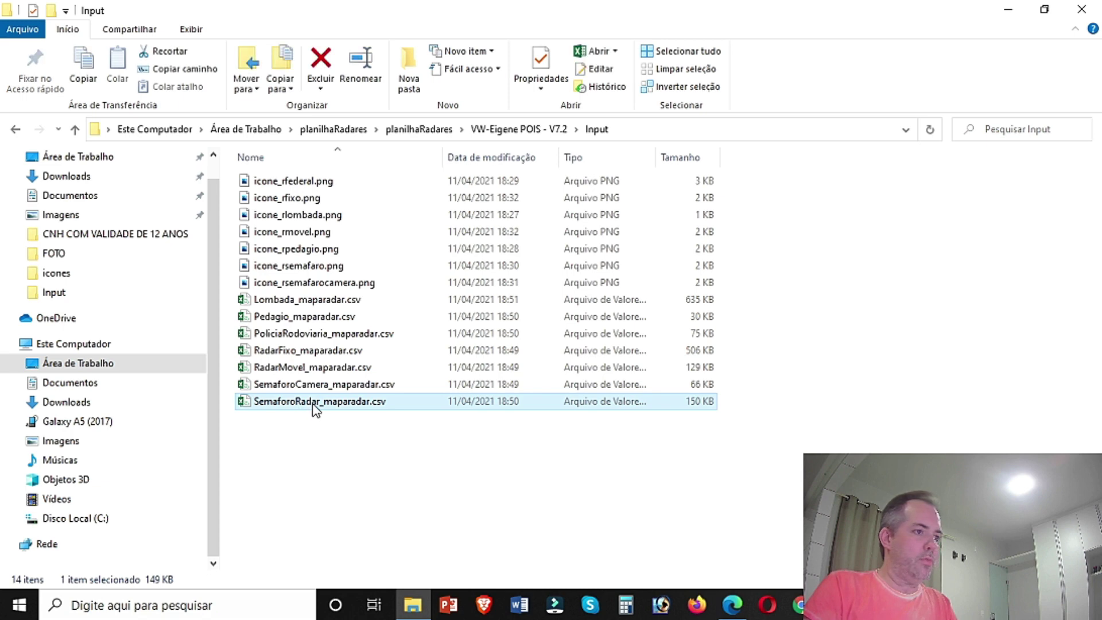
{"action": "left_click", "coordinate": [313, 402]}
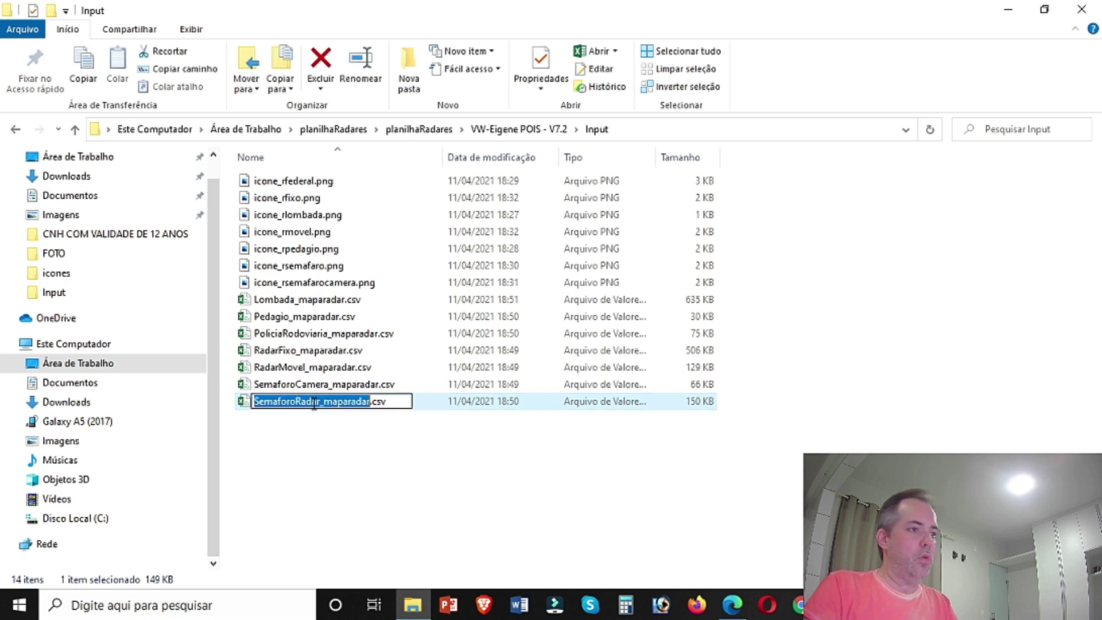
{"action": "left_click", "coordinate": [342, 447]}
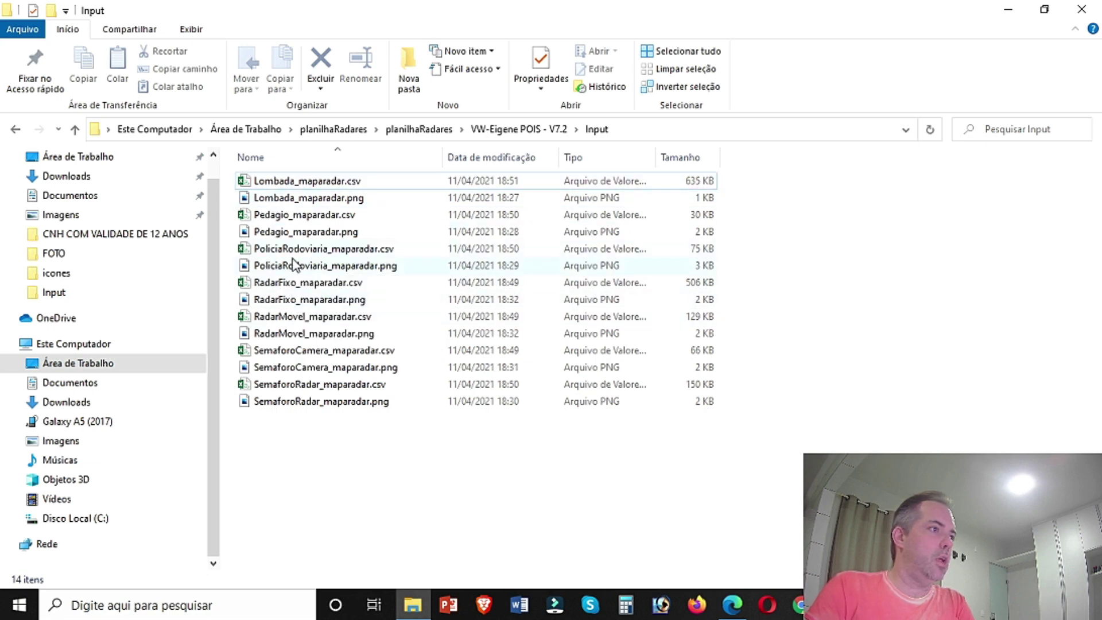
Sort the files in the Input folder by type
{"action": "right_click", "coordinate": [384, 456]}
{"action": "mouse_move", "coordinate": [547, 258]}
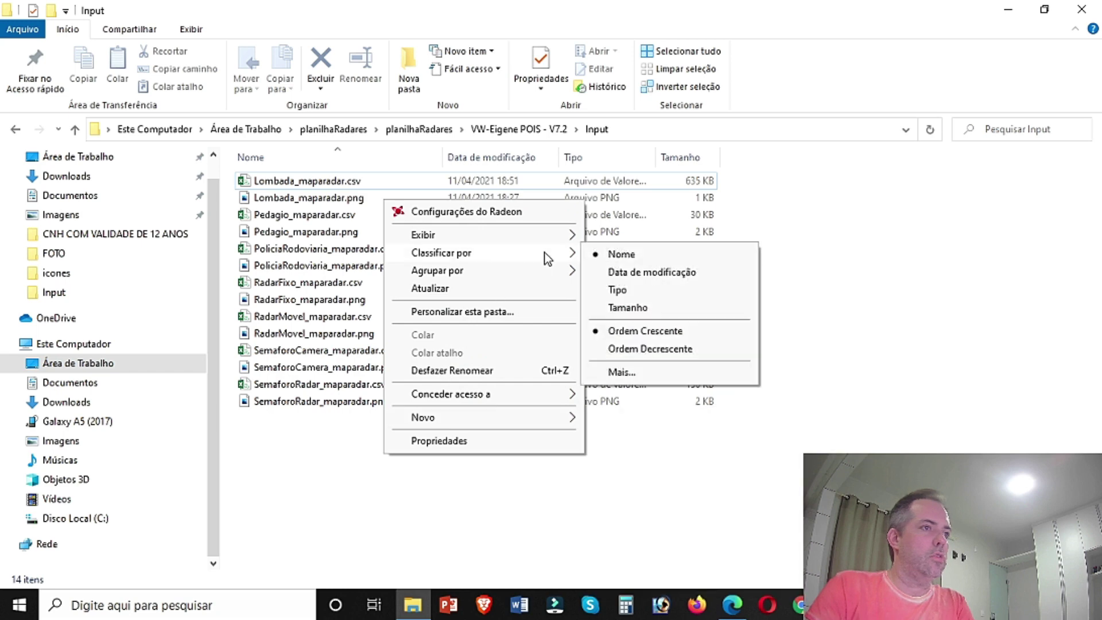
{"action": "right_click", "coordinate": [329, 508]}
{"action": "mouse_move", "coordinate": [492, 291]}
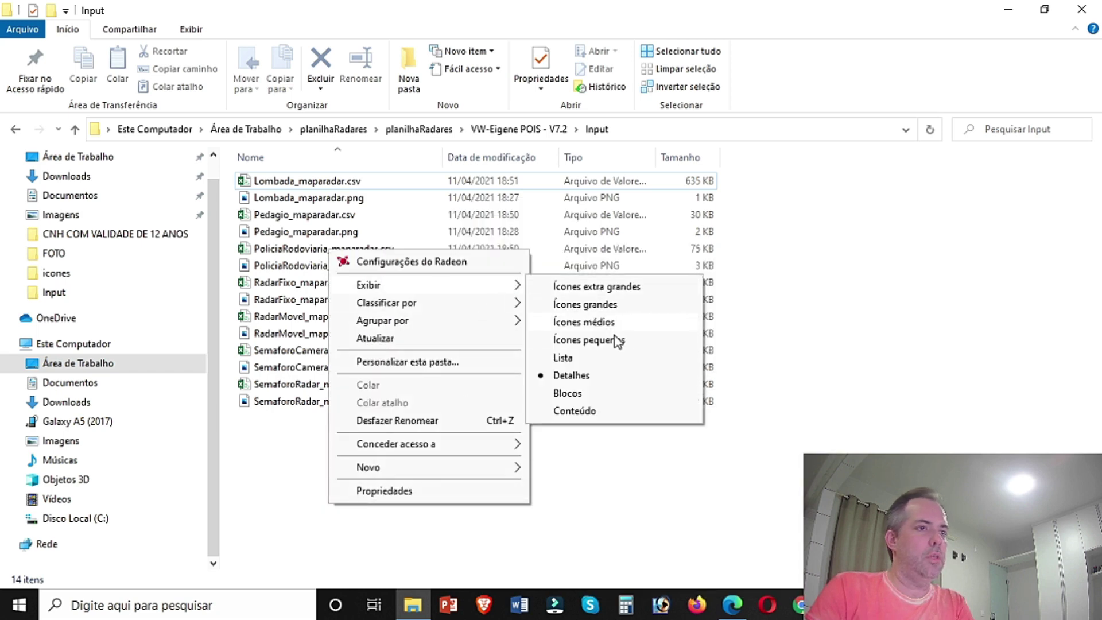
{"action": "left_click", "coordinate": [588, 341]}
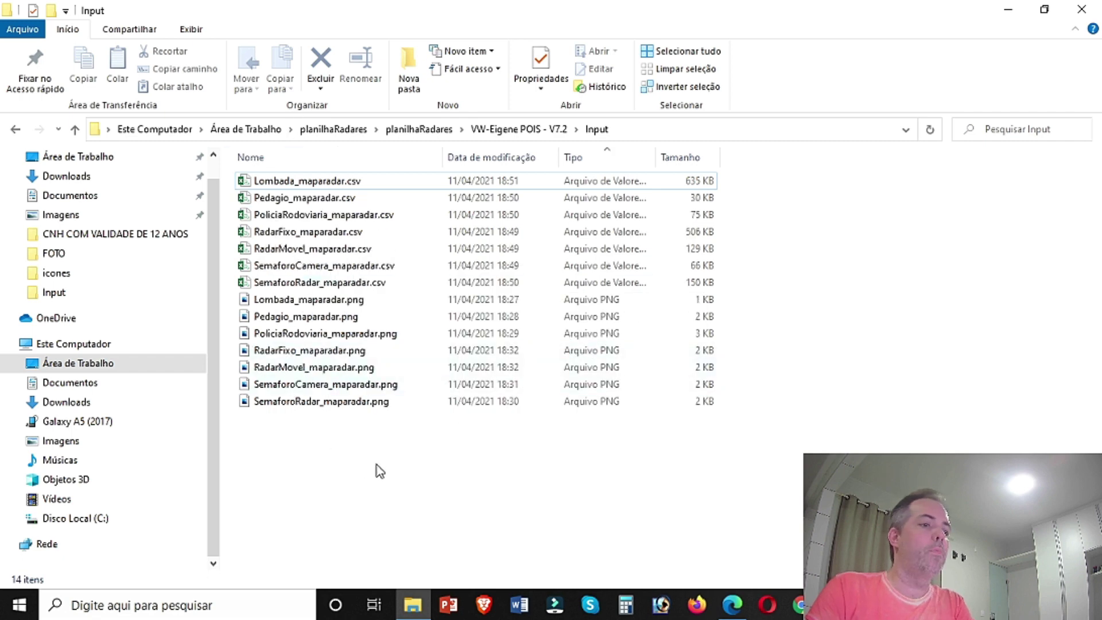
Open the Mappe1.xlsm workbook from the VW-Eigene POIS - V7.2 folder and dismiss the Office activation wizard
{"action": "left_click", "coordinate": [75, 129]}
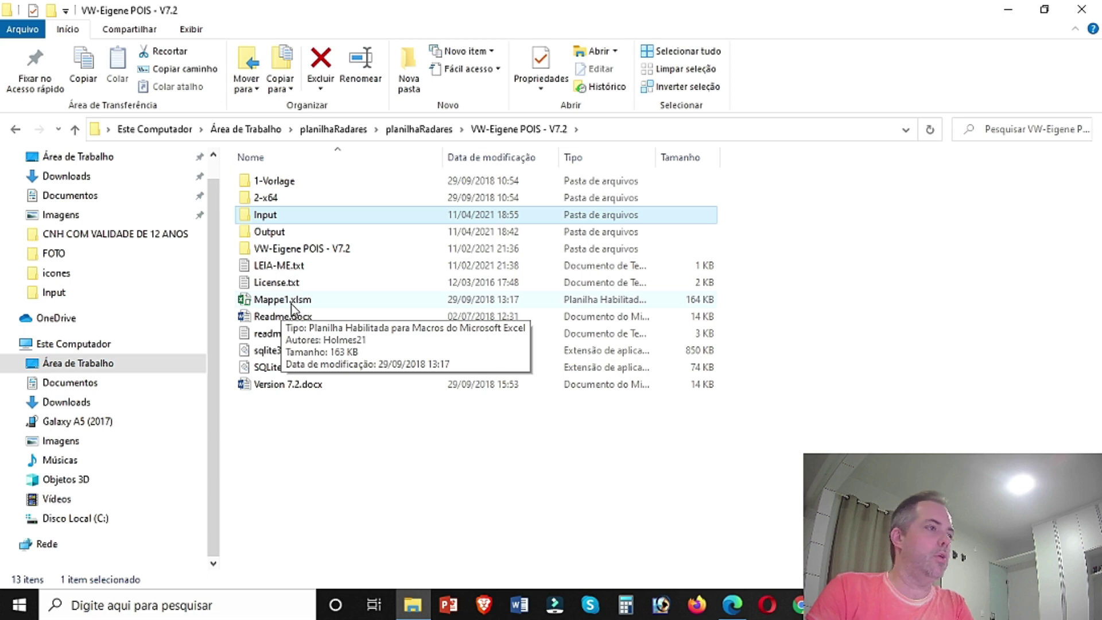
{"action": "left_click", "coordinate": [291, 303]}
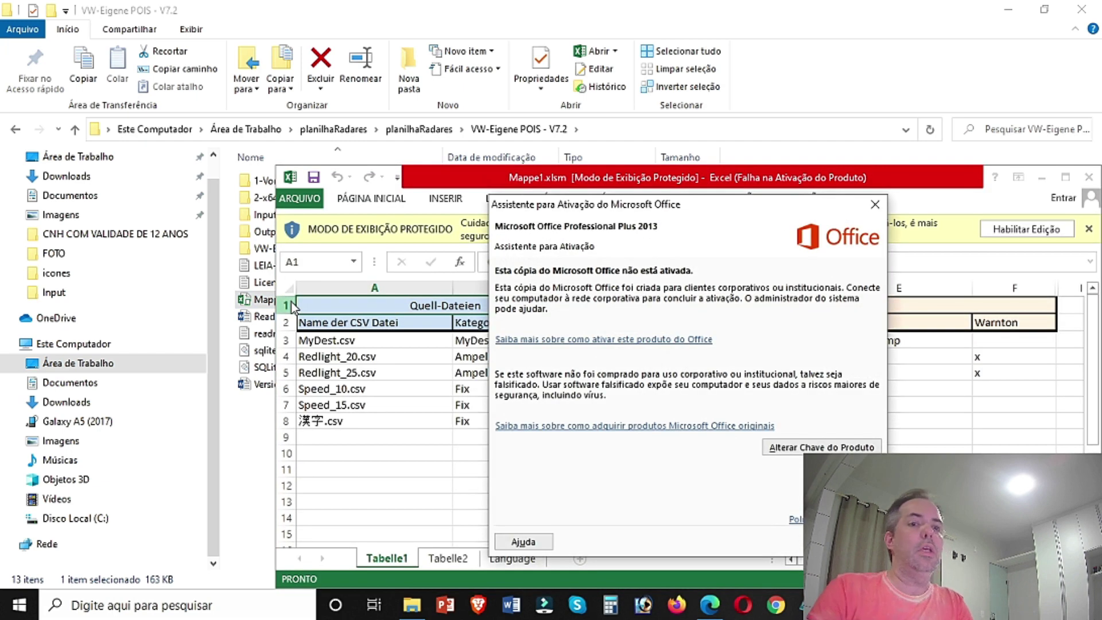
{"action": "key", "text": "Escape"}
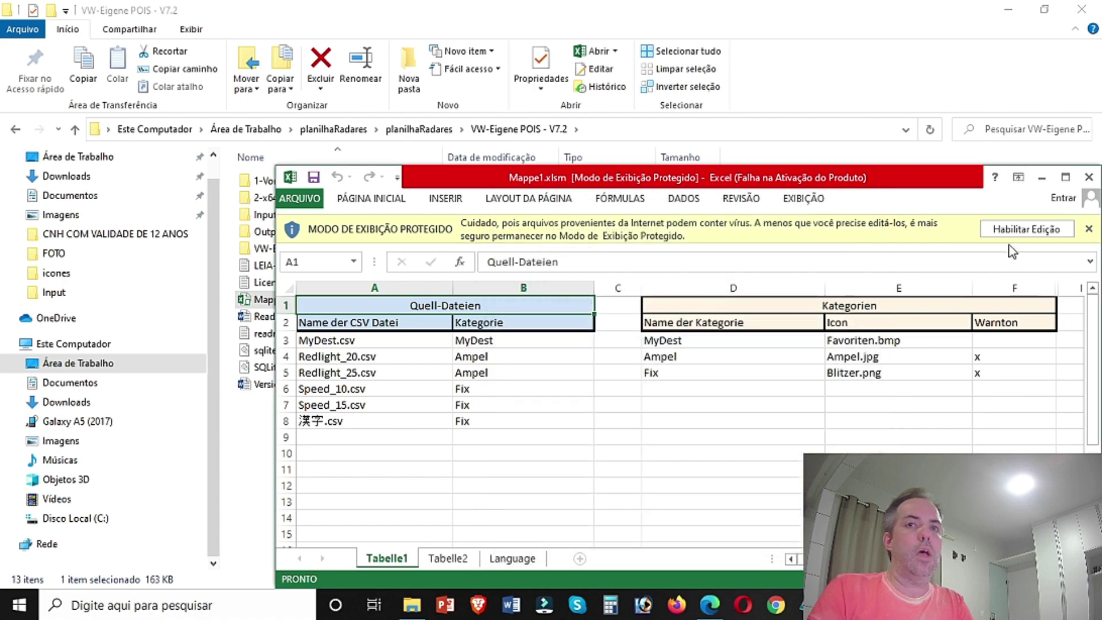
Enable editing of the workbook and clear the sample CSV names and categories in A3:B8 of Tabelle1
{"action": "left_click", "coordinate": [1065, 177]}
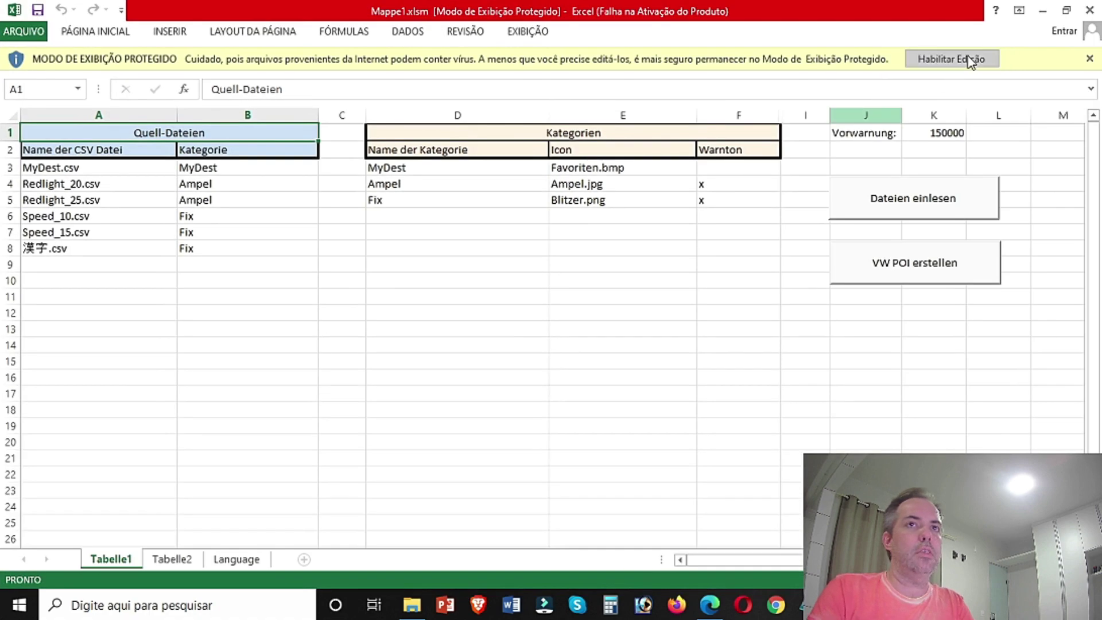
{"action": "left_click", "coordinate": [969, 57]}
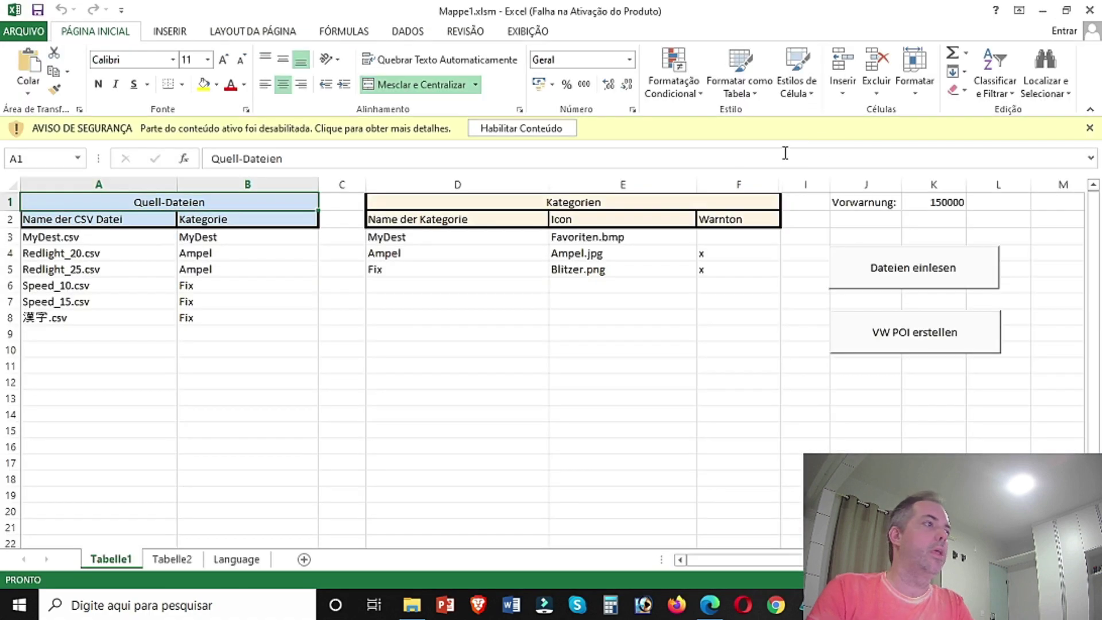
{"action": "left_click", "coordinate": [150, 241]}
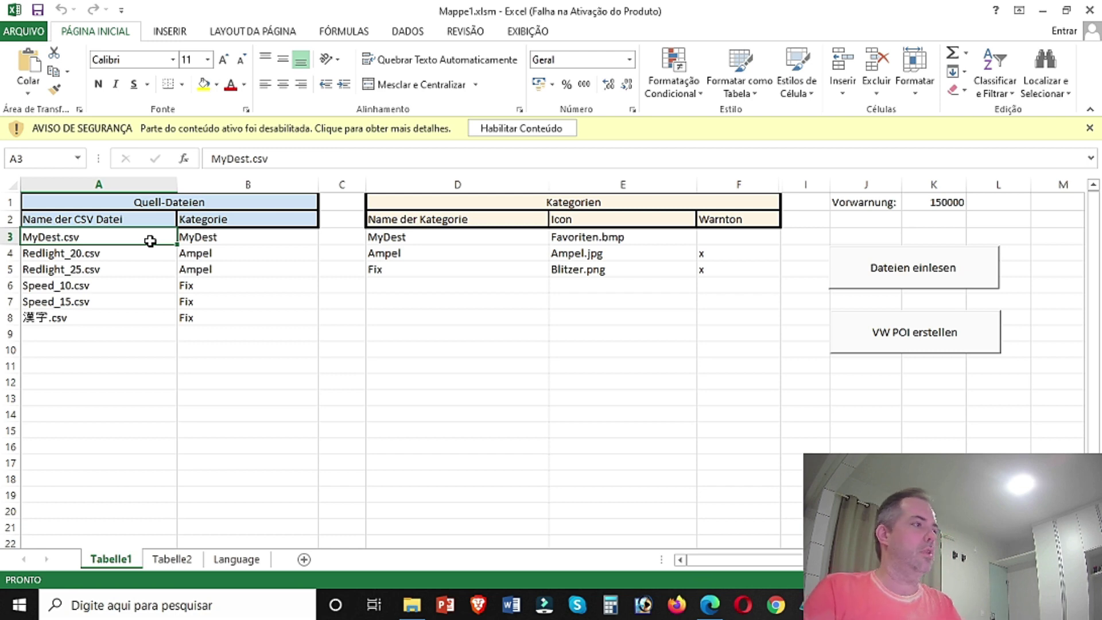
{"action": "key", "text": "alt+Tab"}
{"action": "key", "text": "alt+Tab"}
{"action": "left_click_drag", "start_coordinate": [150, 241], "coordinate": [152, 319]}
{"action": "key", "text": "Delete"}
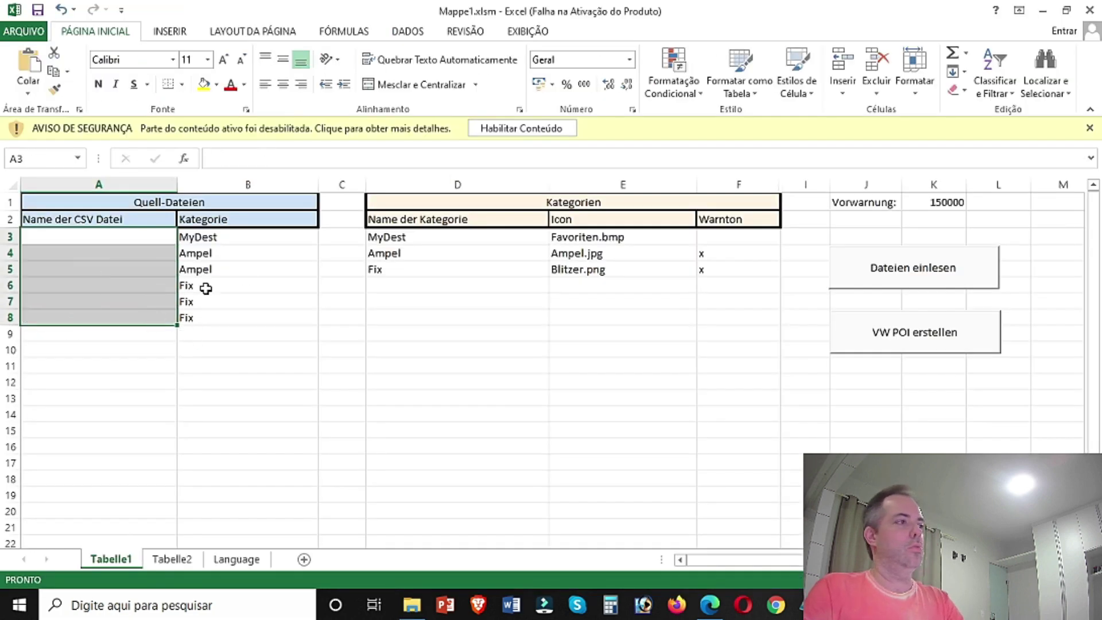
{"action": "left_click_drag", "start_coordinate": [298, 240], "coordinate": [300, 310]}
{"action": "key", "text": "Delete"}
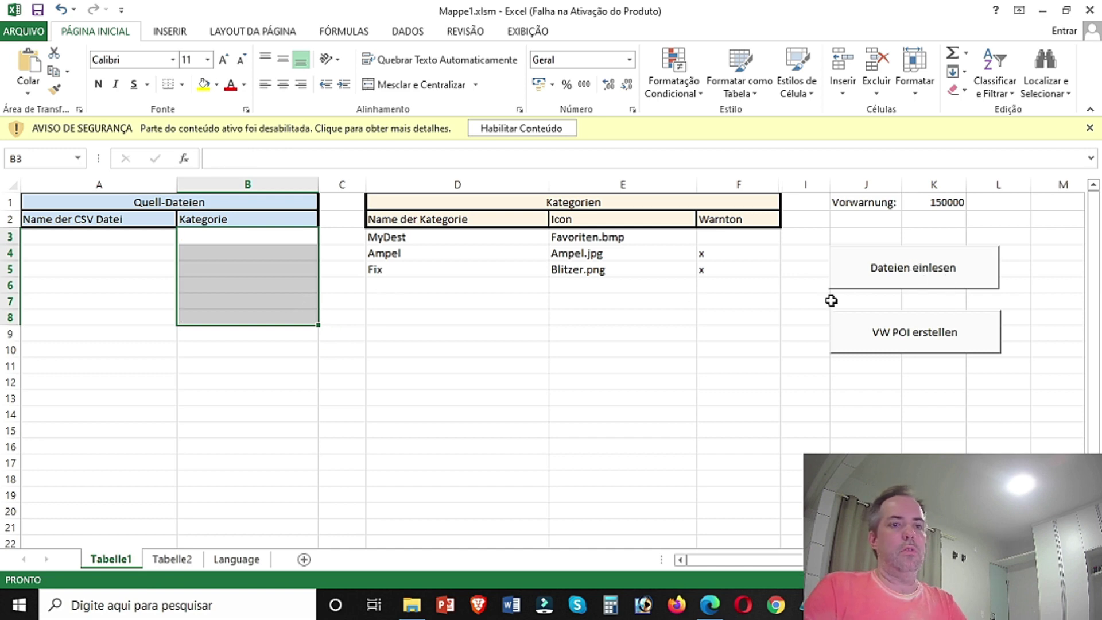
Enable the workbook's active content and set its language to English on the Language sheet, returning to Tabelle1
{"action": "left_click", "coordinate": [241, 559]}
{"action": "left_click", "coordinate": [70, 254]}
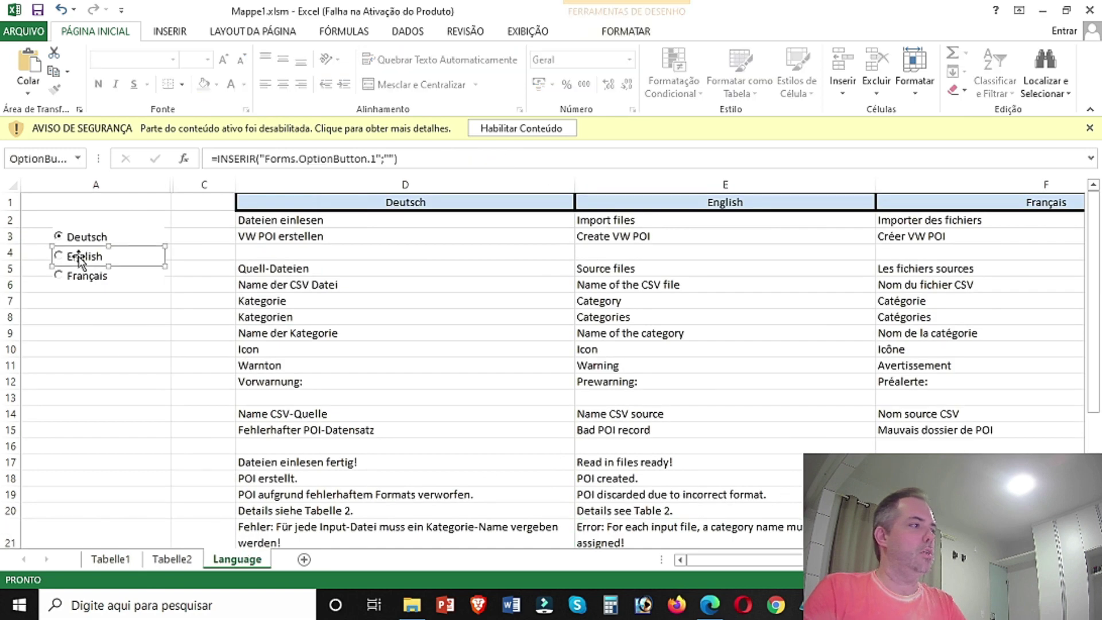
{"action": "left_click_drag", "start_coordinate": [71, 256], "coordinate": [66, 258]}
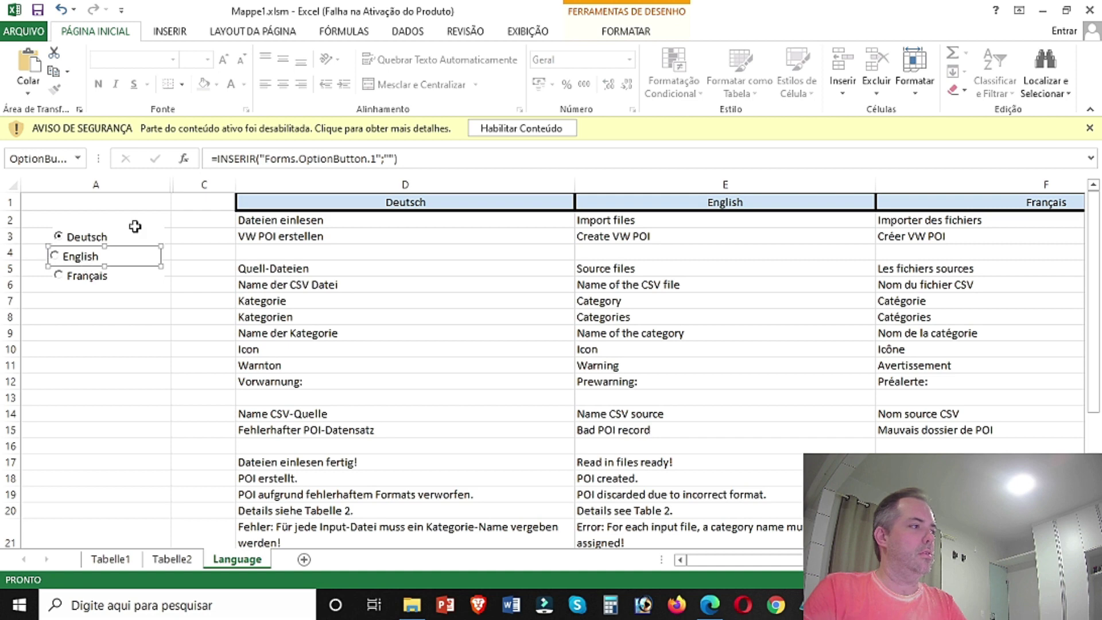
{"action": "left_click", "coordinate": [521, 128]}
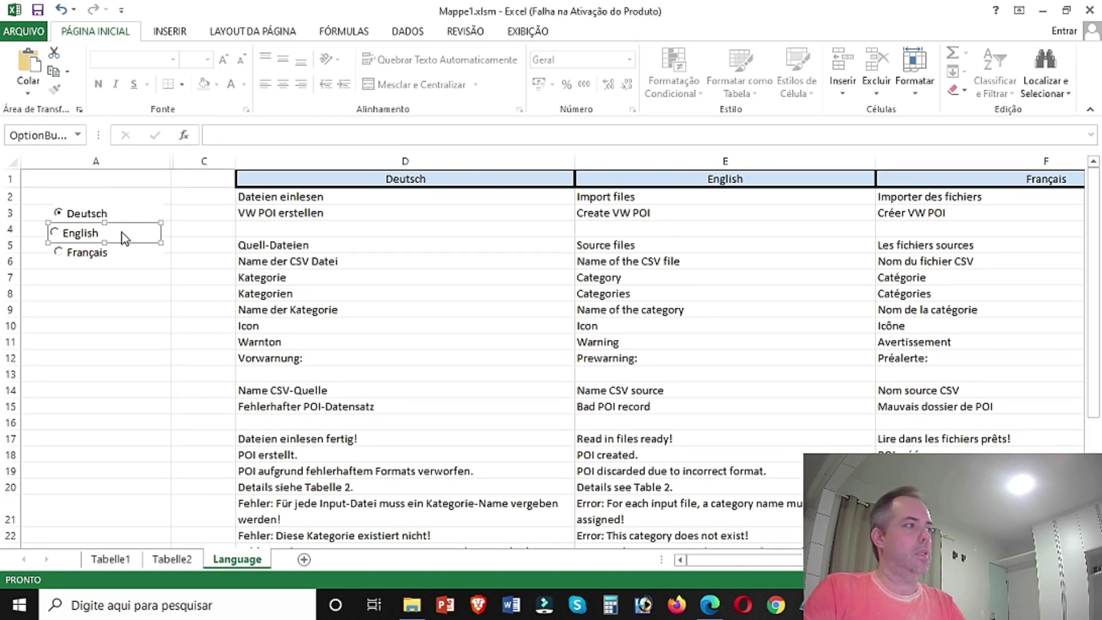
{"action": "left_click", "coordinate": [64, 238]}
{"action": "left_click", "coordinate": [127, 557]}
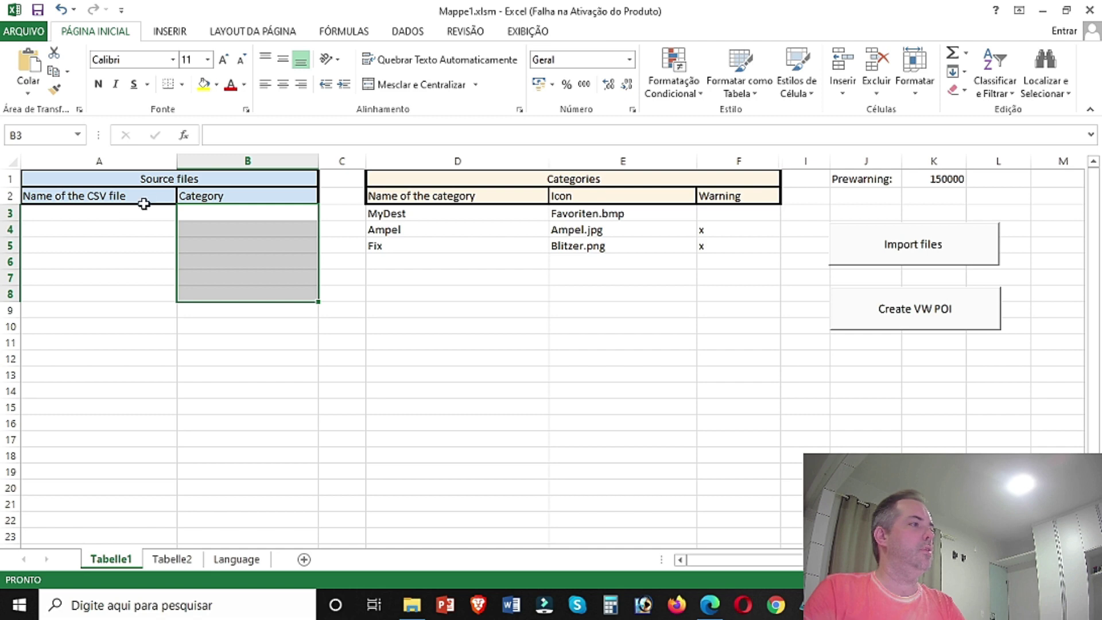
Clear the sample category names, icons and warning marks in D3:F6
{"action": "left_click_drag", "start_coordinate": [425, 214], "coordinate": [712, 265]}
{"action": "key", "text": "Delete"}
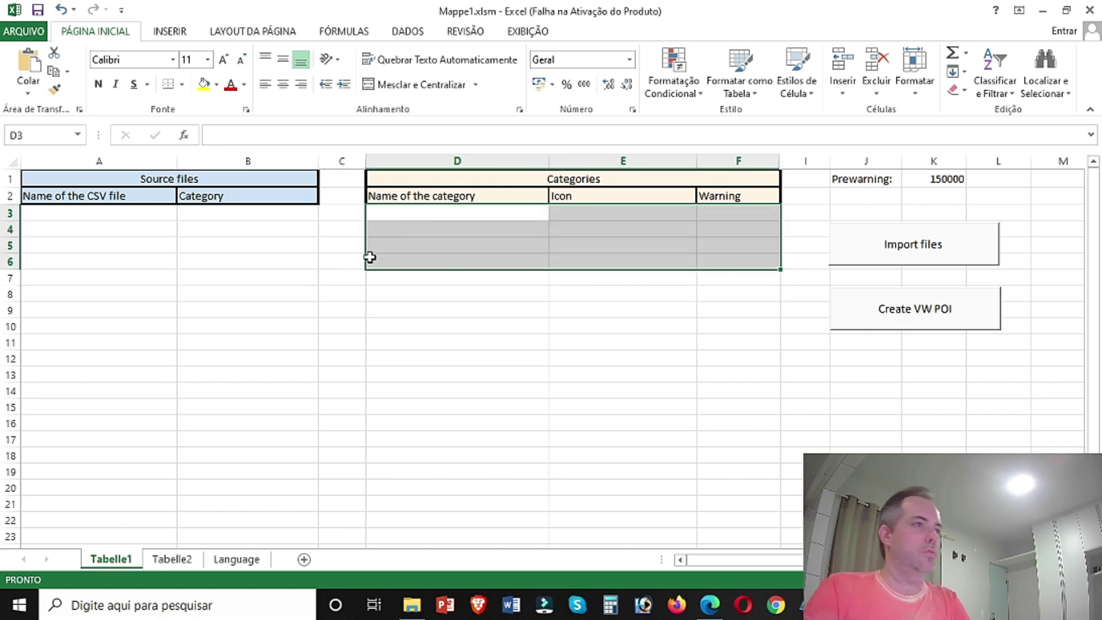
Import the CSV file names into the Source files table and widen column A to fit them
{"action": "left_click", "coordinate": [152, 218]}
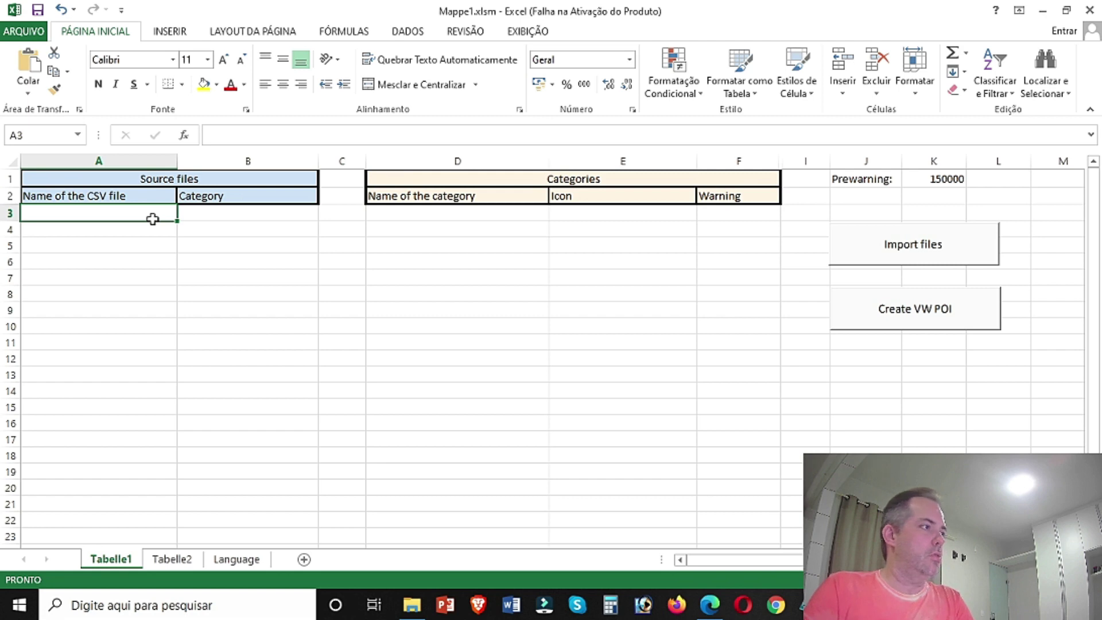
{"action": "left_click", "coordinate": [925, 253]}
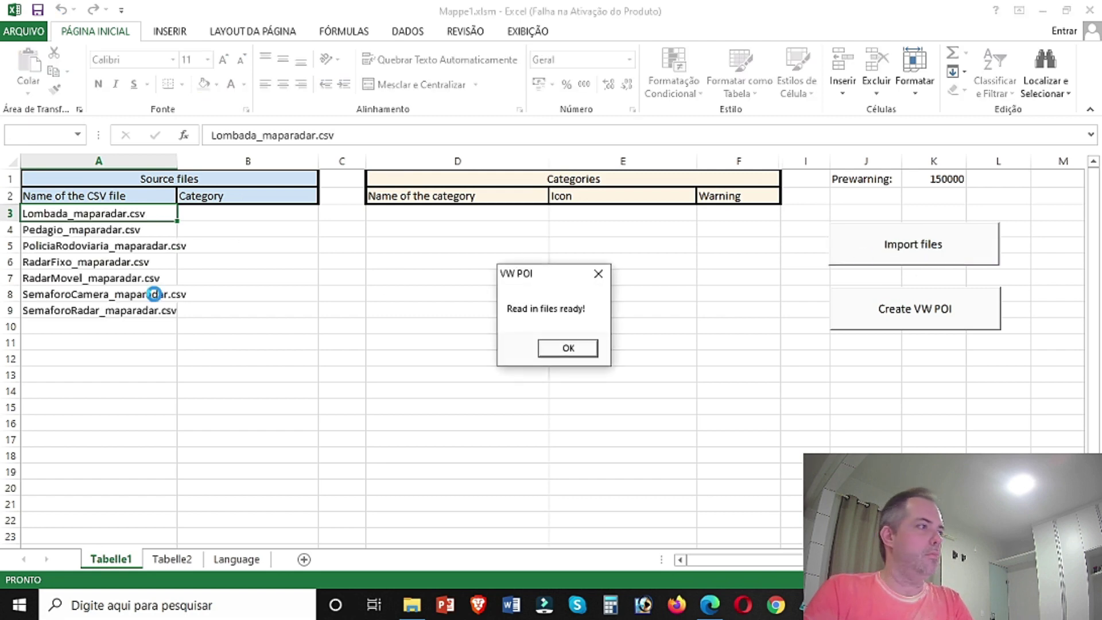
{"action": "left_click", "coordinate": [570, 348]}
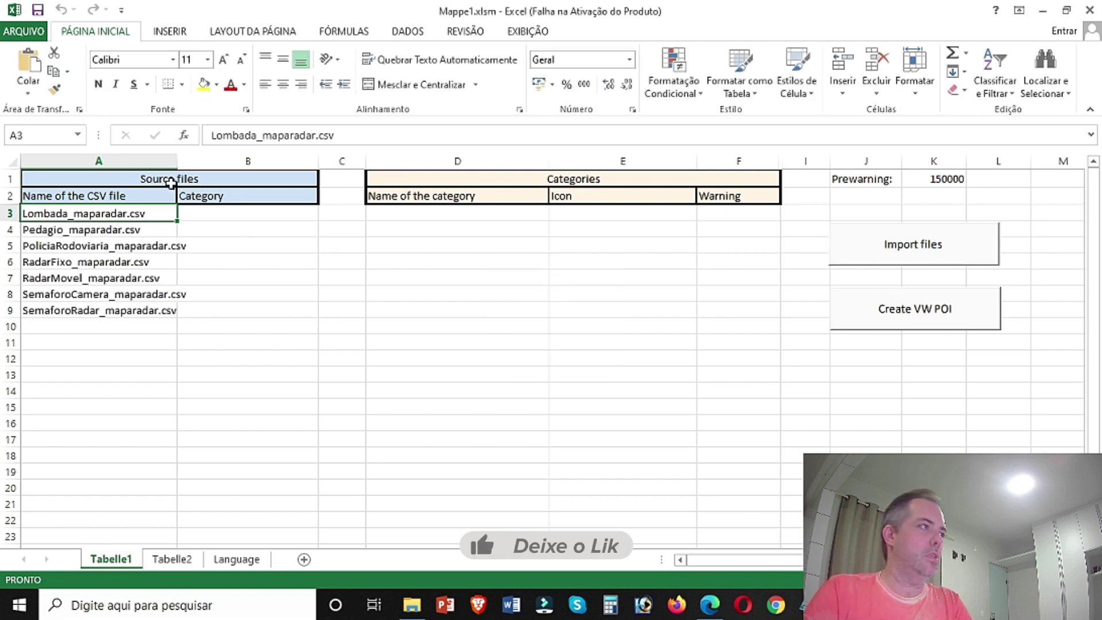
{"action": "left_click_drag", "start_coordinate": [177, 160], "coordinate": [194, 161]}
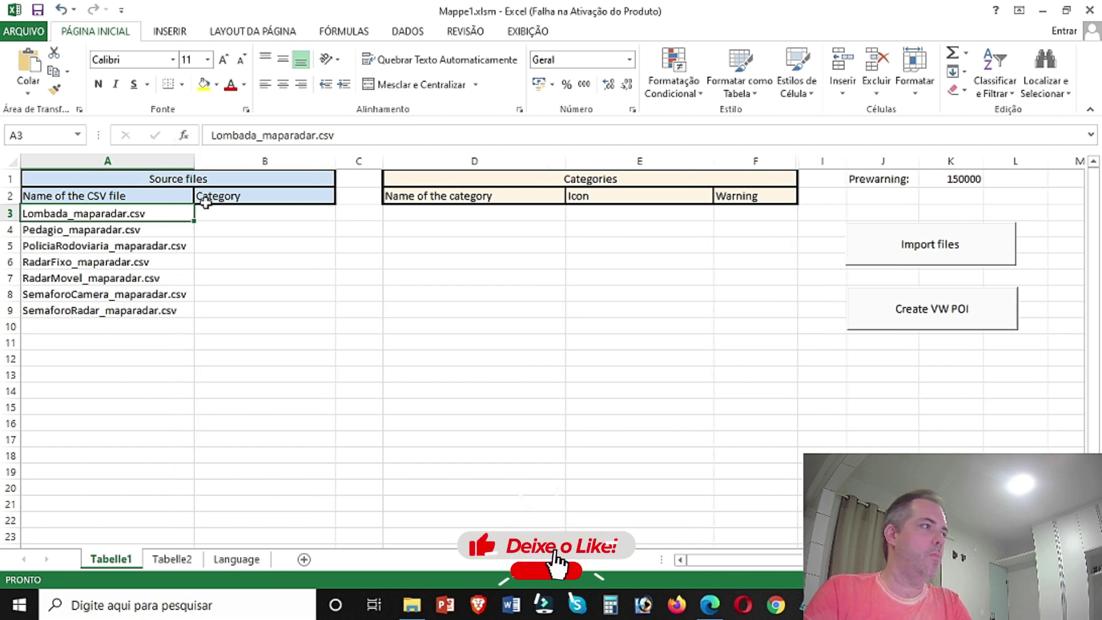
Fill the Category column B3:B9 from the CSV names, entering Lombada and Pedagio and accepting the suggested fill through SemaforoRadar
{"action": "left_click", "coordinate": [249, 219]}
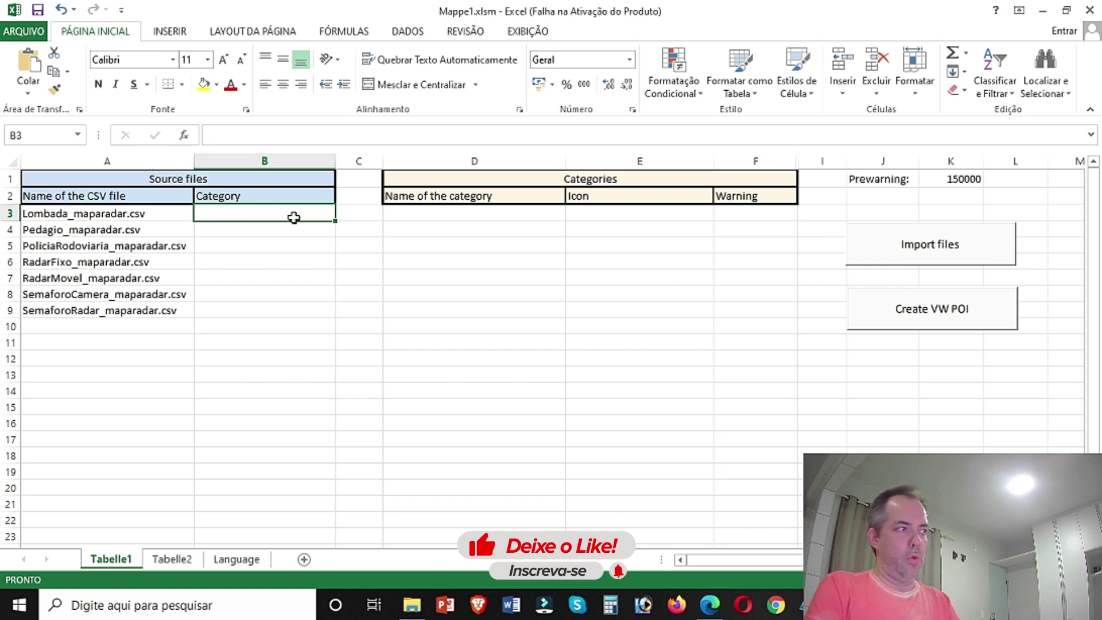
{"action": "type", "text": "I"}
{"action": "key", "text": "BackSpace"}
{"action": "key", "text": "BackSpace"}
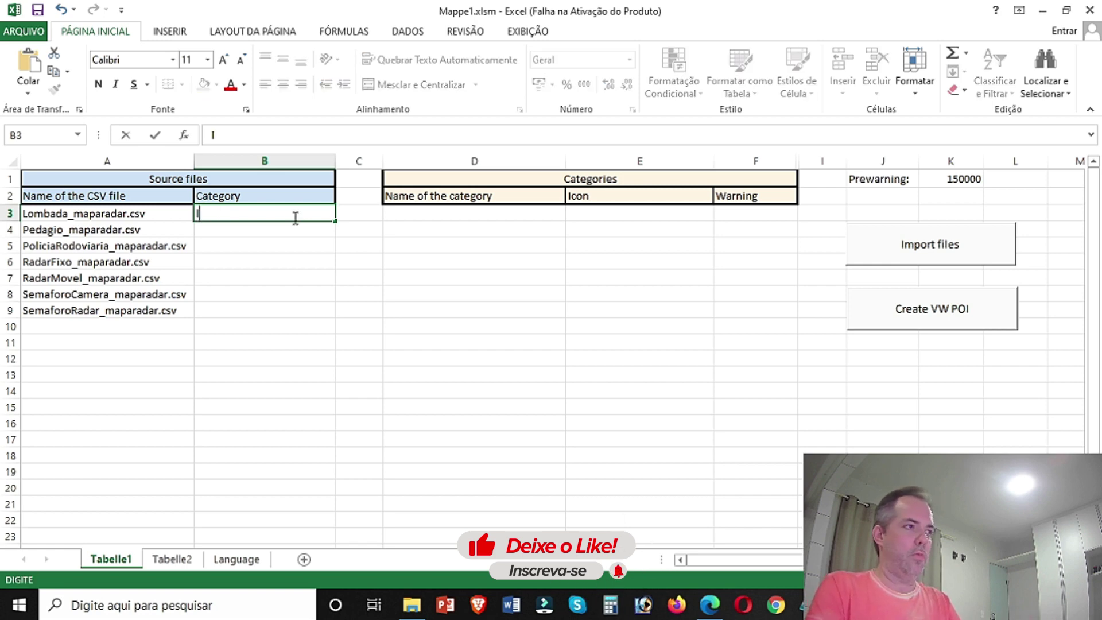
{"action": "type", "text": "Lombada"}
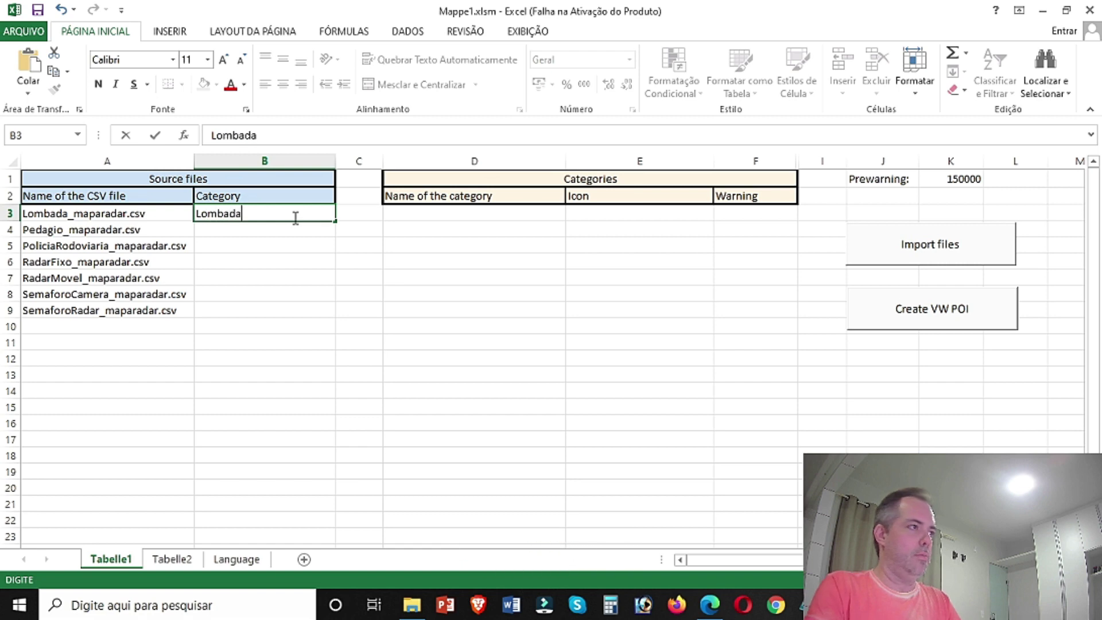
{"action": "key", "text": "Return"}
{"action": "type", "text": "Pedagio"}
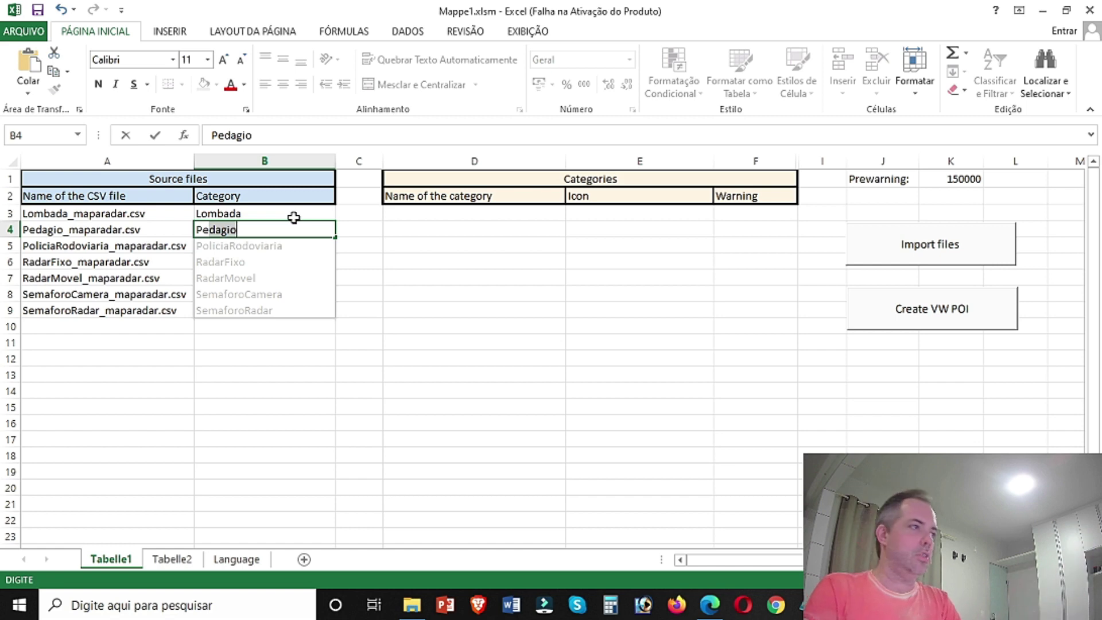
{"action": "key", "text": "Return"}
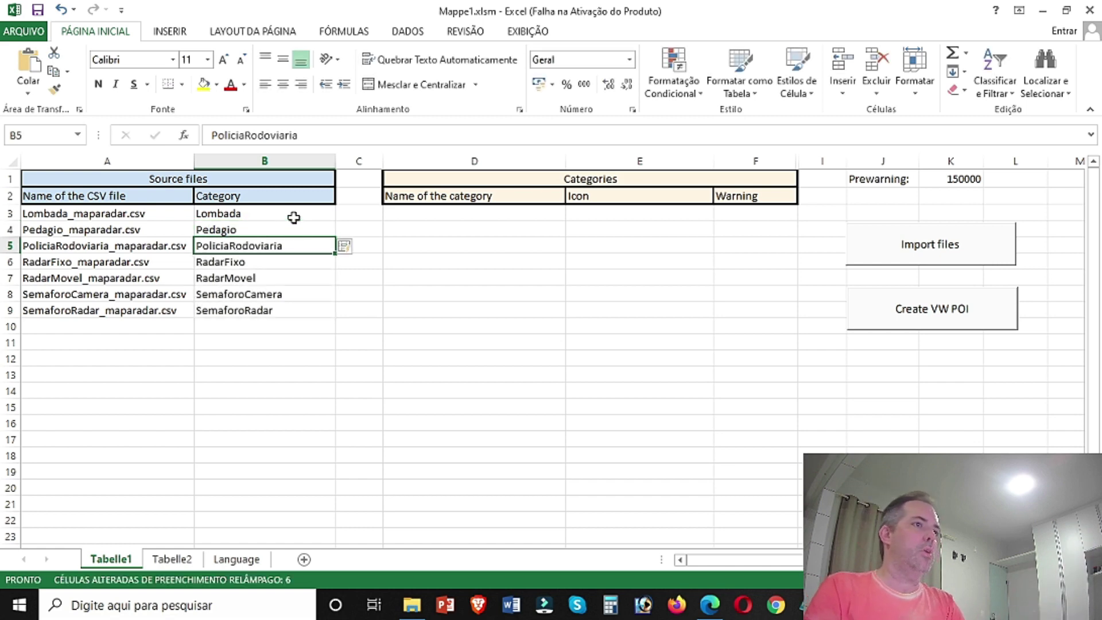
Enter Lombada and Pedagio as category names in D3 and D4 of the Categories table
{"action": "key", "text": "Down"}
{"action": "key", "text": "Right"}
{"action": "key", "text": "Right"}
{"action": "key", "text": "Up"}
{"action": "key", "text": "Up"}
{"action": "key", "text": "Up"}
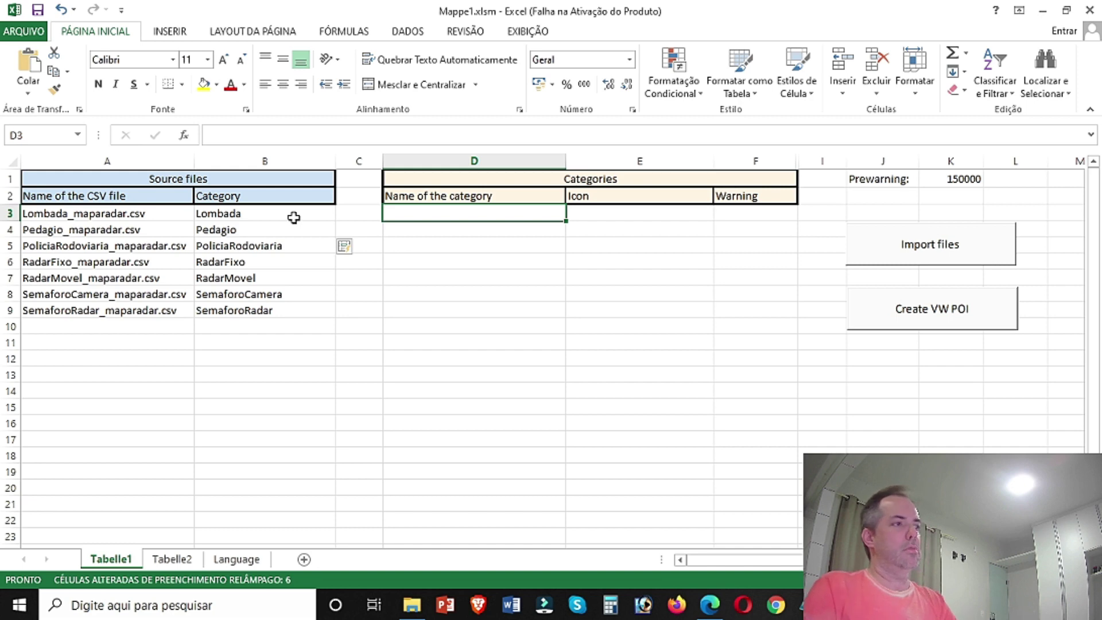
{"action": "type", "text": "Lombada"}
{"action": "key", "text": "Return"}
{"action": "type", "text": "Pedagio"}
{"action": "key", "text": "Return"}
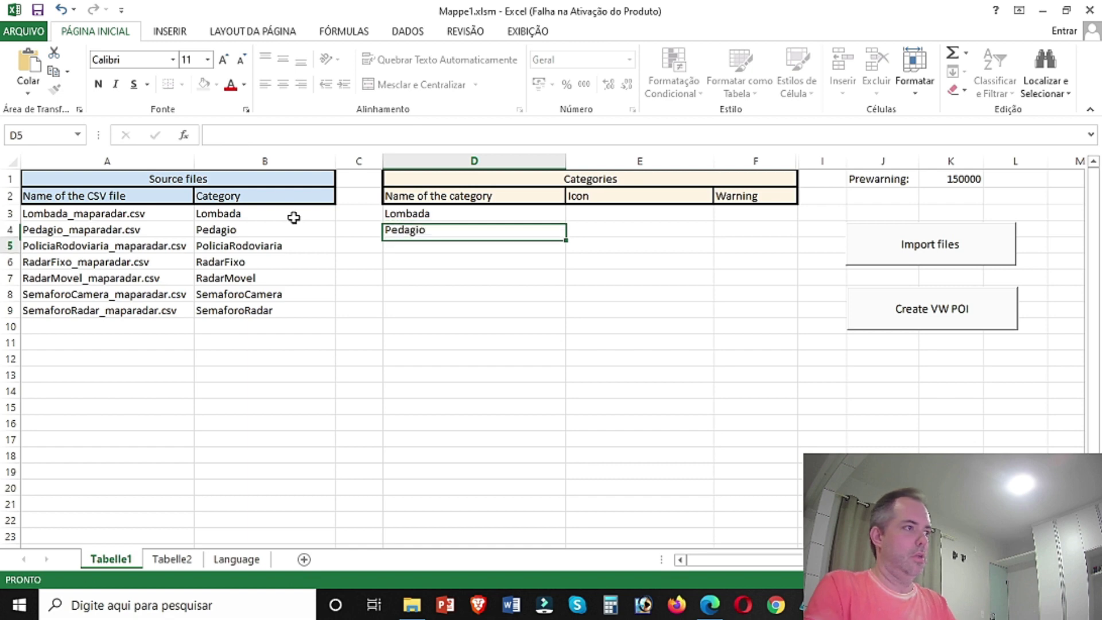
Copy the seven source categories in B3:B9 into the category name column D3:D9 of the Categories table
{"action": "key", "text": "Left"}
{"action": "key", "text": "Left"}
{"action": "key", "text": "Up"}
{"action": "key", "text": "Up"}
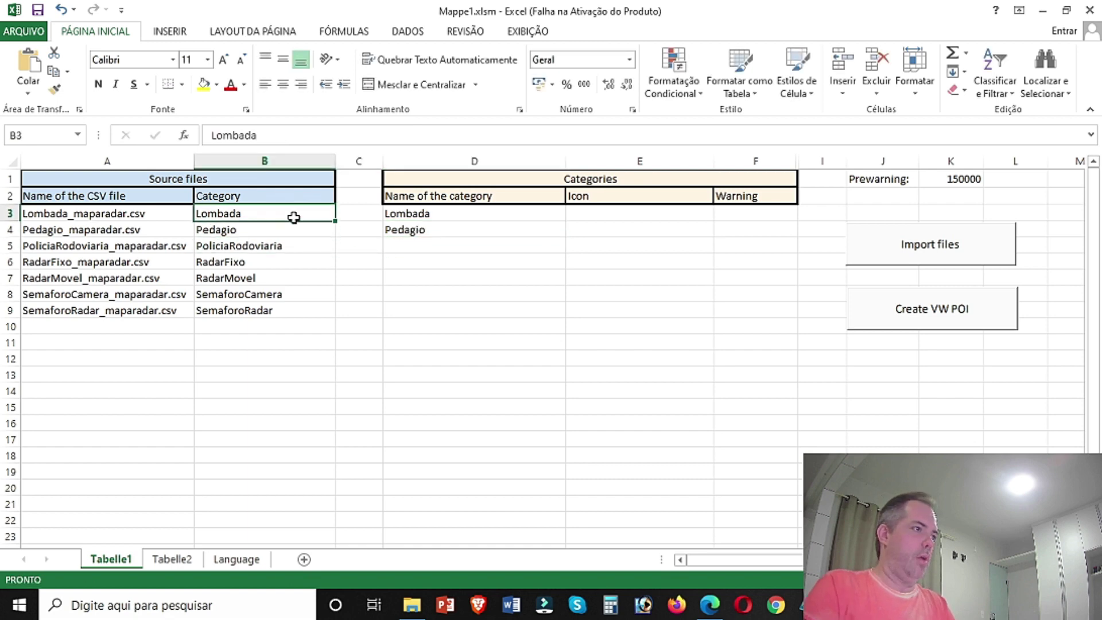
{"action": "key", "text": "shift+Down"}
{"action": "key", "text": "shift+Down"}
{"action": "key", "text": "shift+Down"}
{"action": "key", "text": "shift+Down"}
{"action": "key", "text": "shift+Down"}
{"action": "key", "text": "shift+Down"}
{"action": "key", "text": "ctrl+c"}
{"action": "key", "text": "Right"}
{"action": "key", "text": "Right"}
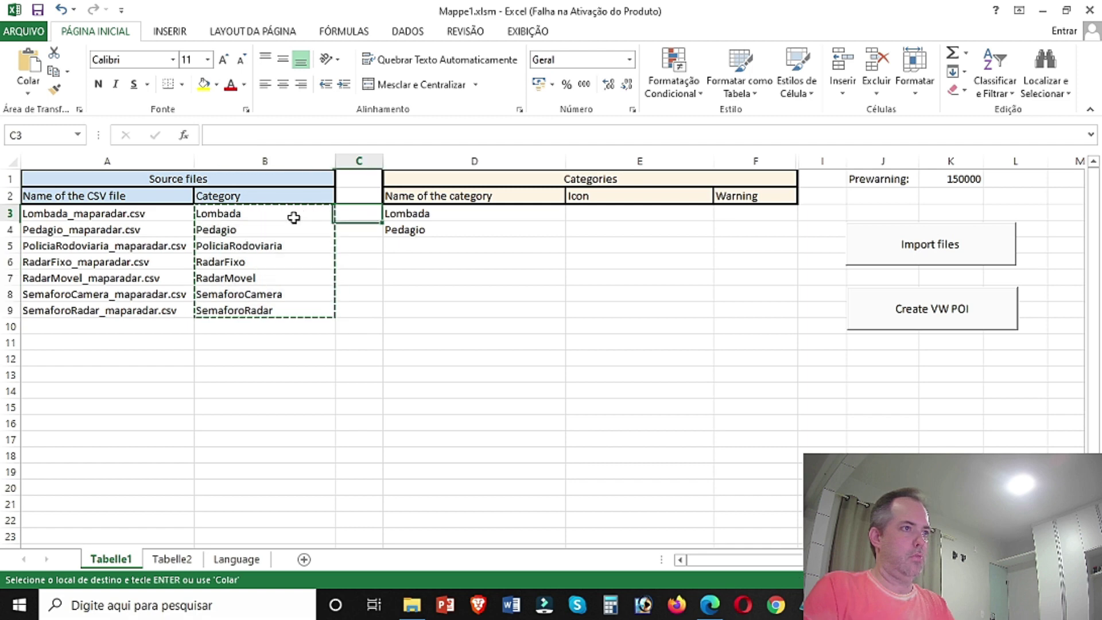
{"action": "key", "text": "shift+Down"}
{"action": "key", "text": "shift+Down"}
{"action": "key", "text": "shift+Down"}
{"action": "key", "text": "shift+Down"}
{"action": "key", "text": "shift+Down"}
{"action": "key", "text": "shift+Down"}
{"action": "key", "text": "shift+Up"}
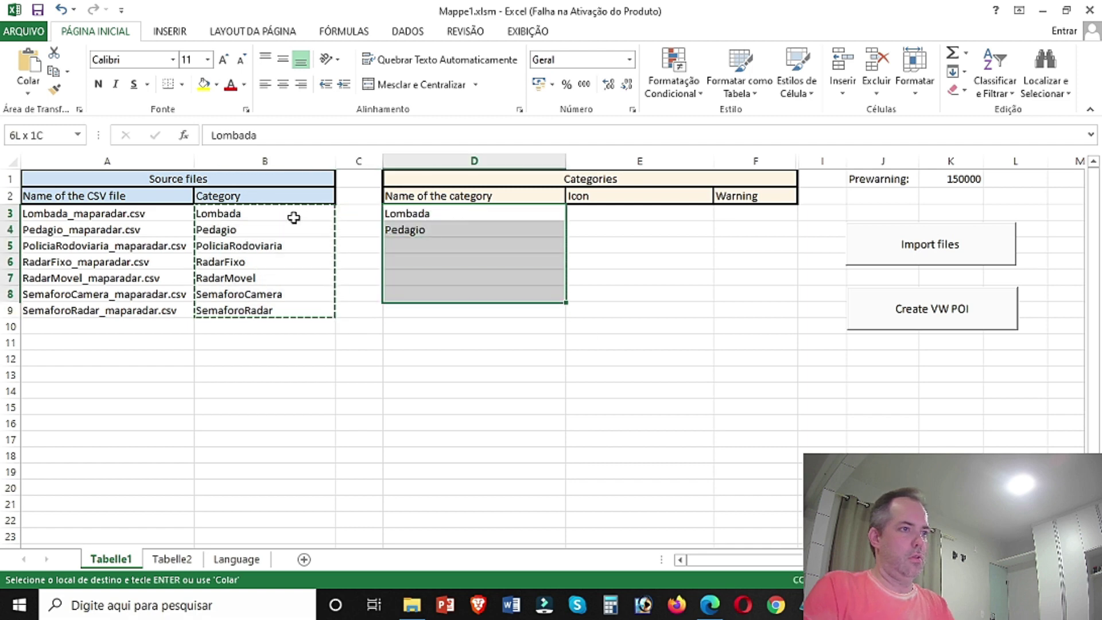
{"action": "key", "text": "shift+Down"}
{"action": "key", "text": "ctrl+v"}
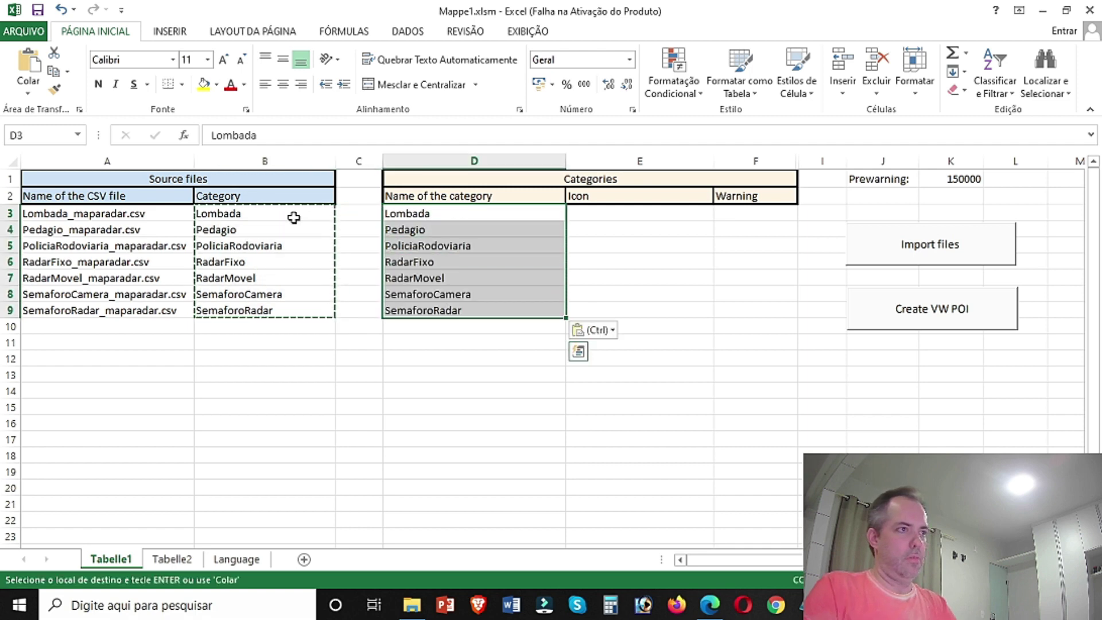
Copy the file name Lombada_maparadar.png from the Input folder in File Explorer into the Lombada icon cell E3
{"action": "key", "text": "Right"}
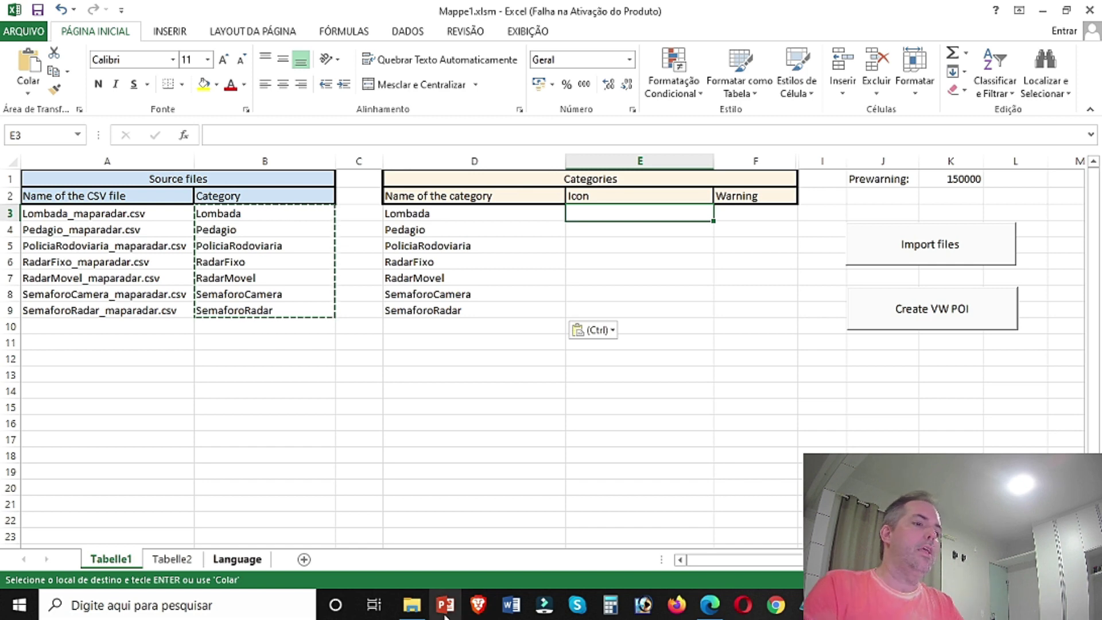
{"action": "mouse_move", "coordinate": [411, 605]}
{"action": "left_click", "coordinate": [399, 539]}
{"action": "double_click", "coordinate": [287, 216]}
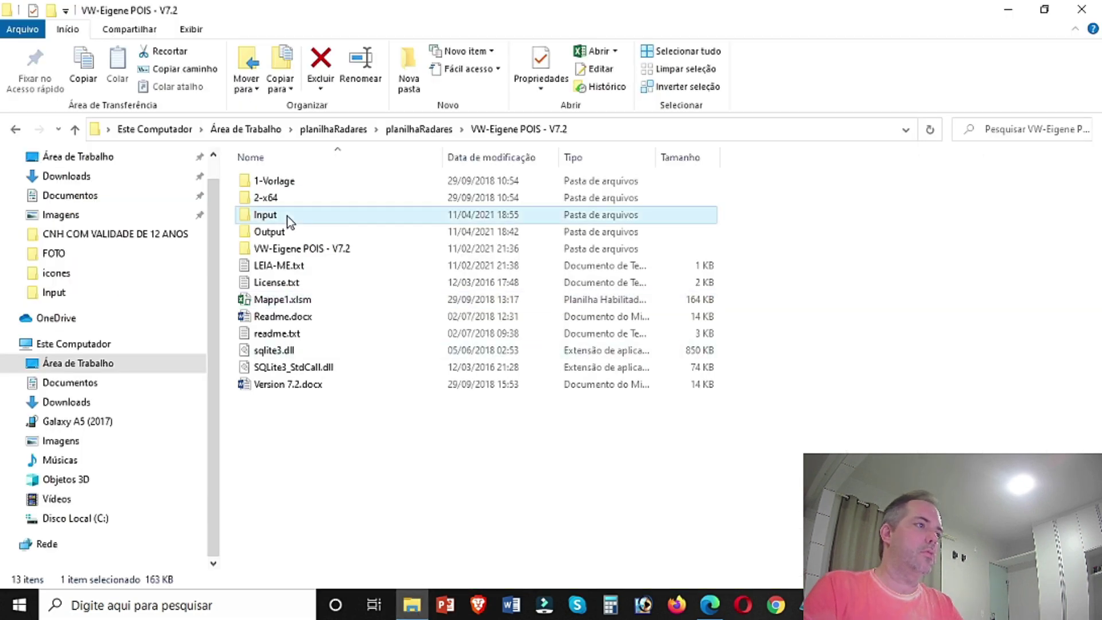
{"action": "left_click", "coordinate": [320, 288]}
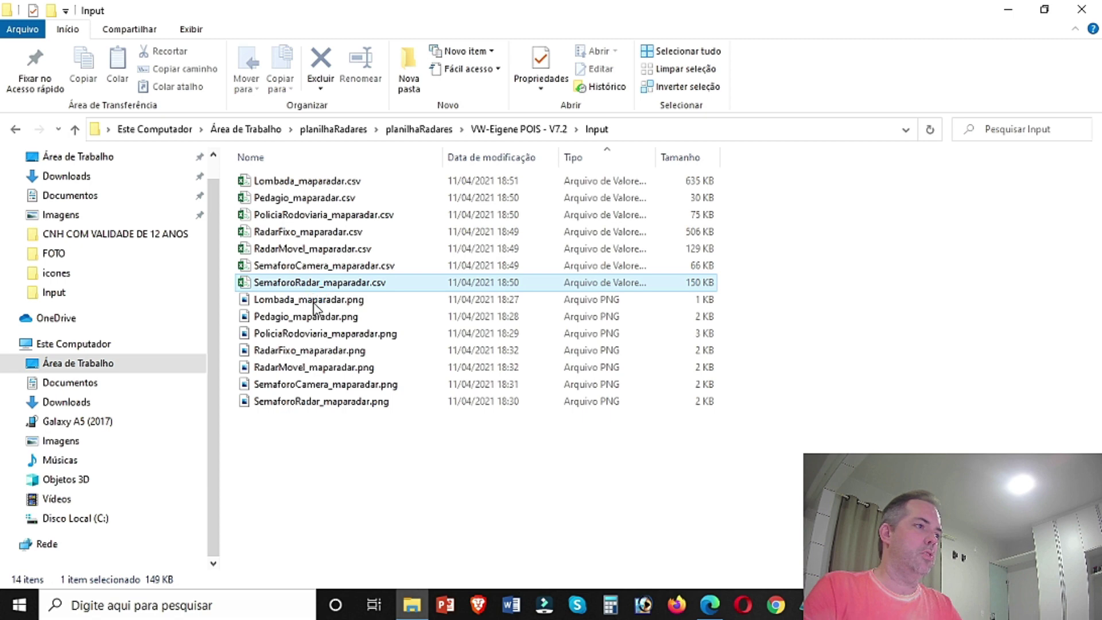
{"action": "left_click", "coordinate": [314, 303]}
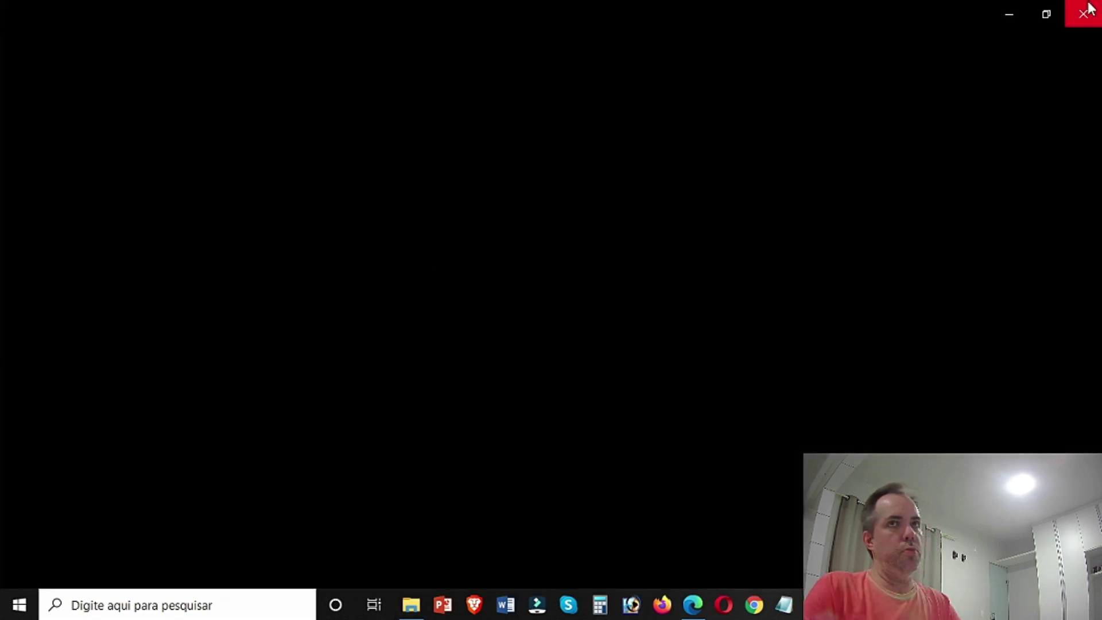
{"action": "left_click", "coordinate": [1082, 10]}
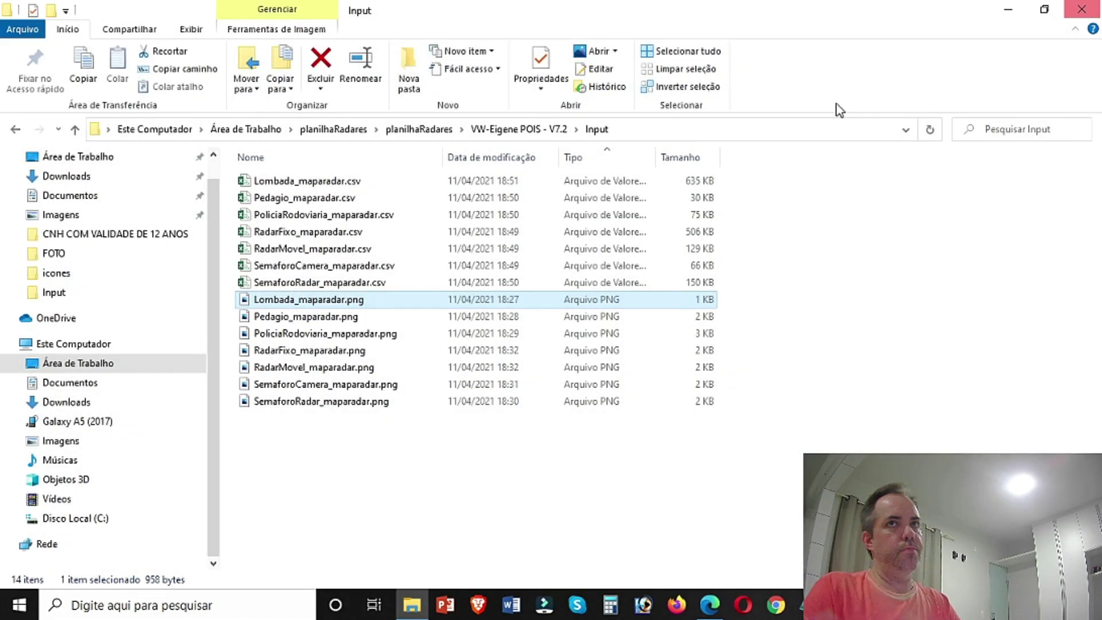
{"action": "left_click", "coordinate": [310, 299]}
{"action": "left_click", "coordinate": [371, 299]}
{"action": "left_click_drag", "start_coordinate": [371, 300], "coordinate": [232, 317]}
{"action": "key", "text": "alt+Tab"}
{"action": "left_click", "coordinate": [603, 214]}
{"action": "key", "text": "ctrl+v"}
{"action": "left_click", "coordinate": [610, 228]}
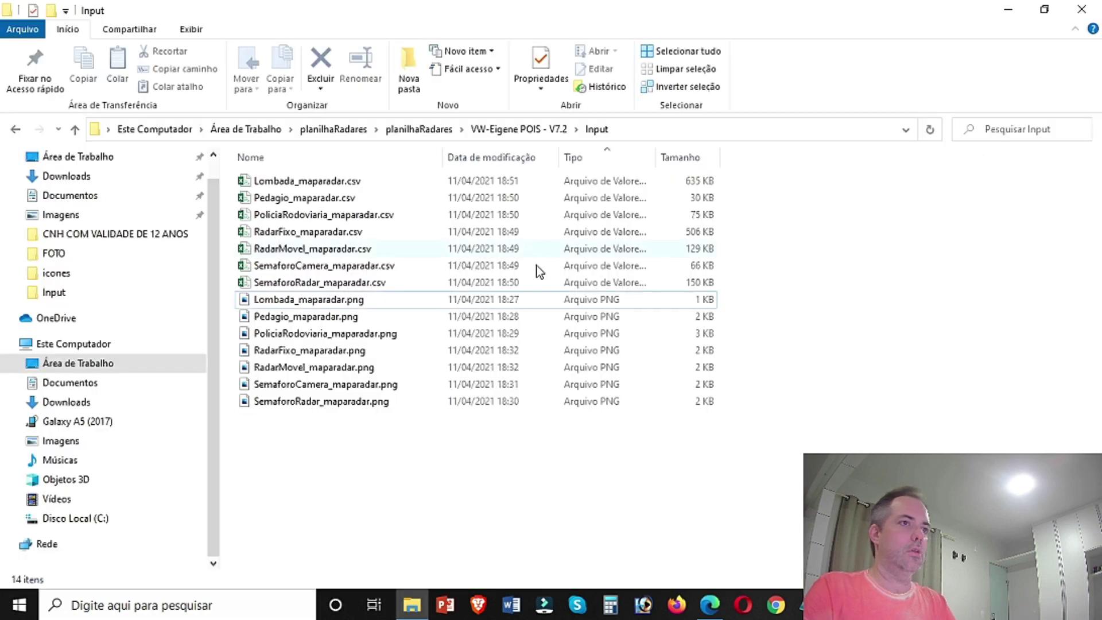
Copy the file name Pedagio_maparadar.png from the Input folder into the Pedagio icon cell E4
{"action": "key", "text": "alt+Tab"}
{"action": "left_click", "coordinate": [328, 319]}
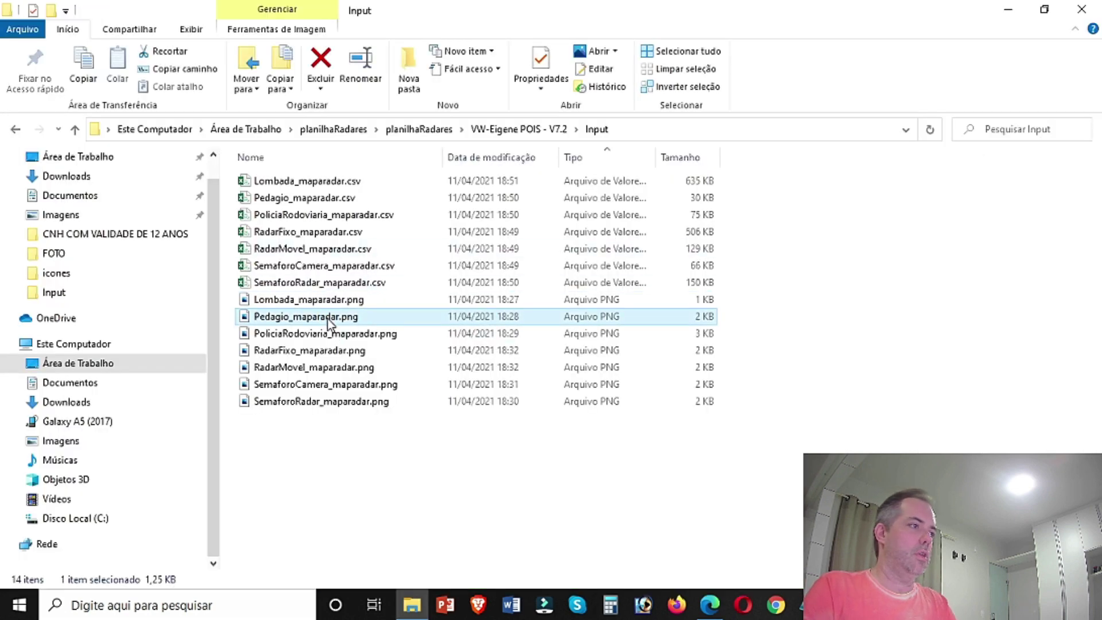
{"action": "left_click", "coordinate": [328, 319]}
{"action": "key", "text": "ctrl+a"}
{"action": "key", "text": "ctrl+c"}
{"action": "key", "text": "alt+Tab"}
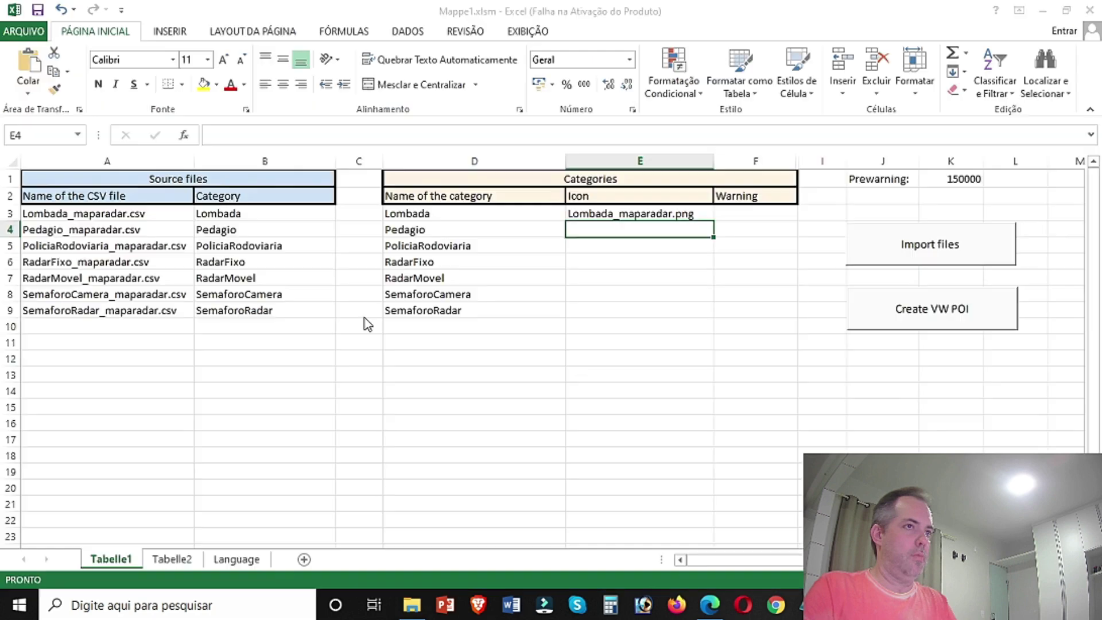
{"action": "key", "text": "ctrl+v"}
{"action": "left_click", "coordinate": [642, 246]}
Copy the file name PoliciaRodoviaria_maparadar.png from the Input folder into icon cell E5 and widen column E to fit it
{"action": "key", "text": "alt+Tab"}
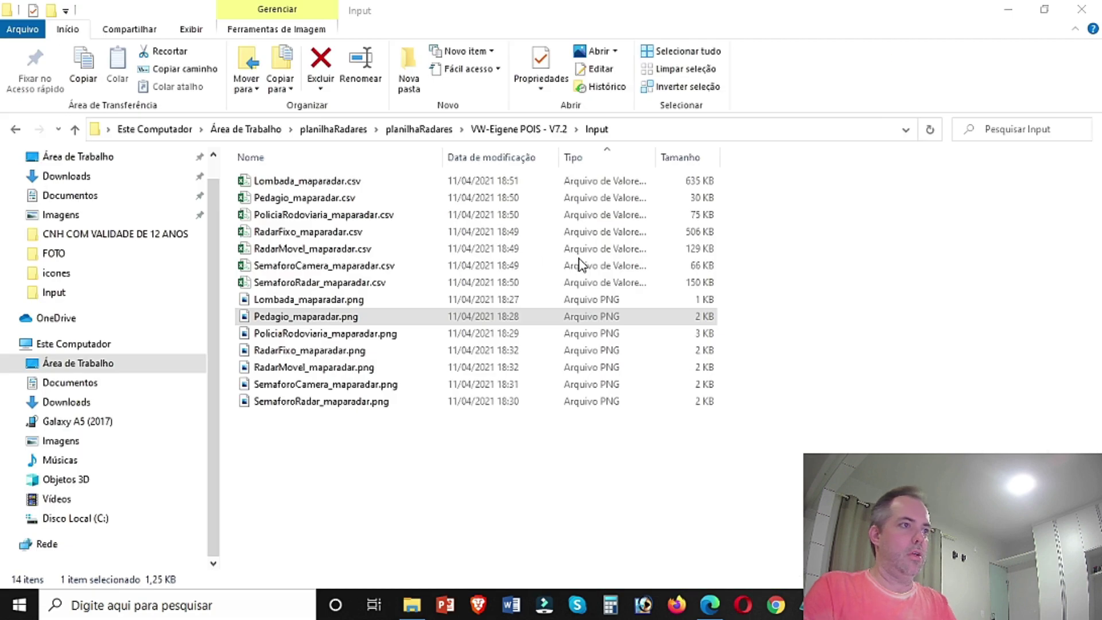
{"action": "left_click", "coordinate": [335, 336]}
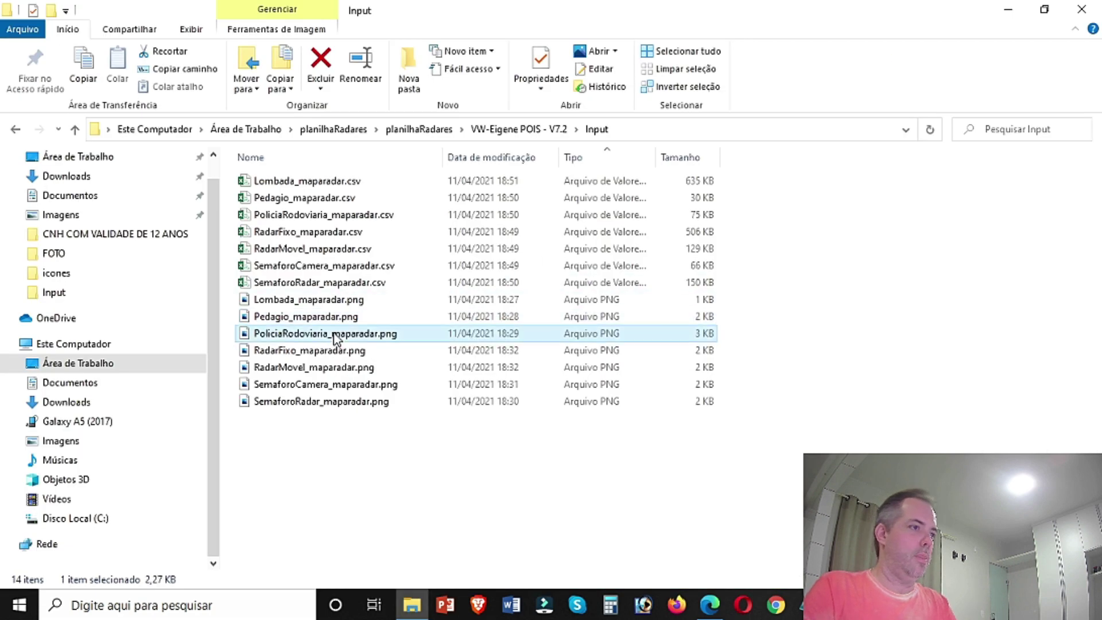
{"action": "key", "text": "F2"}
{"action": "key", "text": "ctrl+a"}
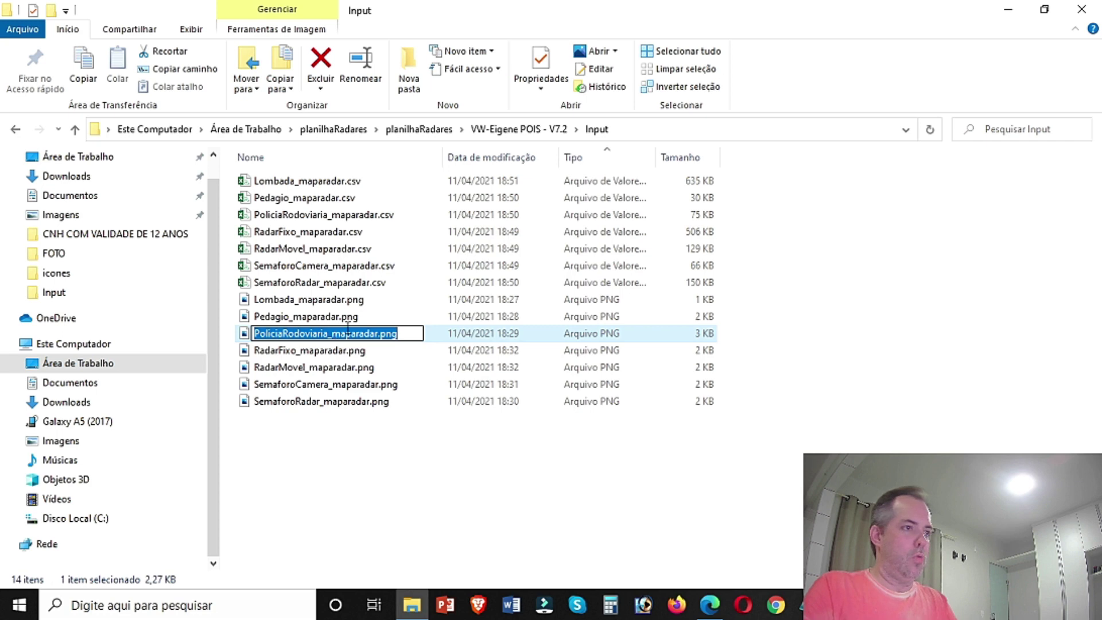
{"action": "key", "text": "Escape"}
{"action": "key", "text": "alt+Tab"}
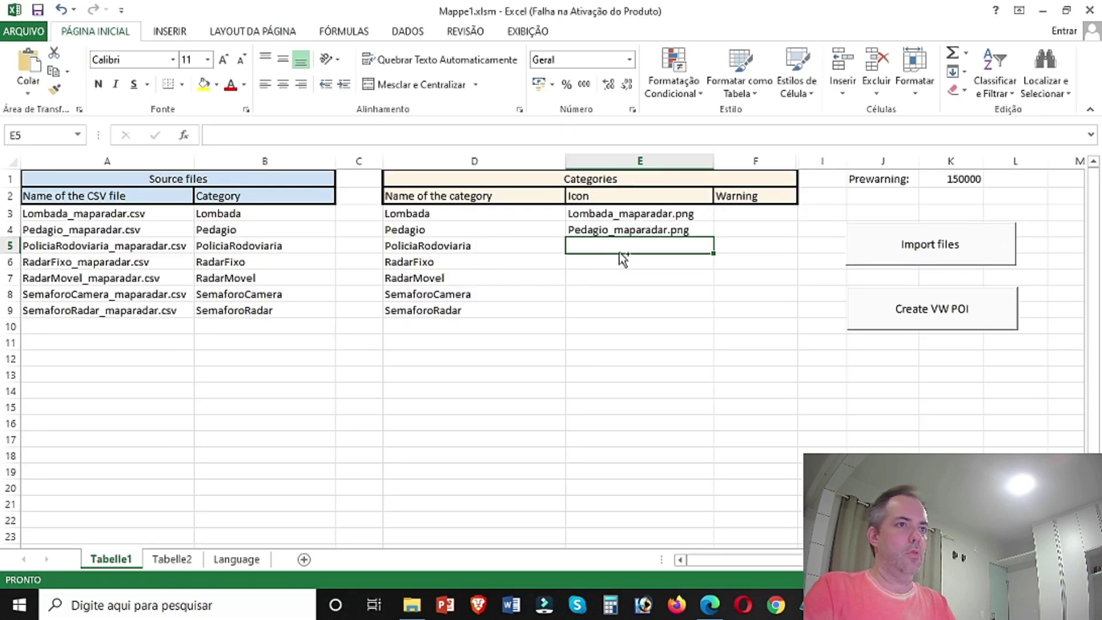
{"action": "key", "text": "ctrl+v"}
{"action": "left_click_drag", "start_coordinate": [717, 163], "coordinate": [744, 163]}
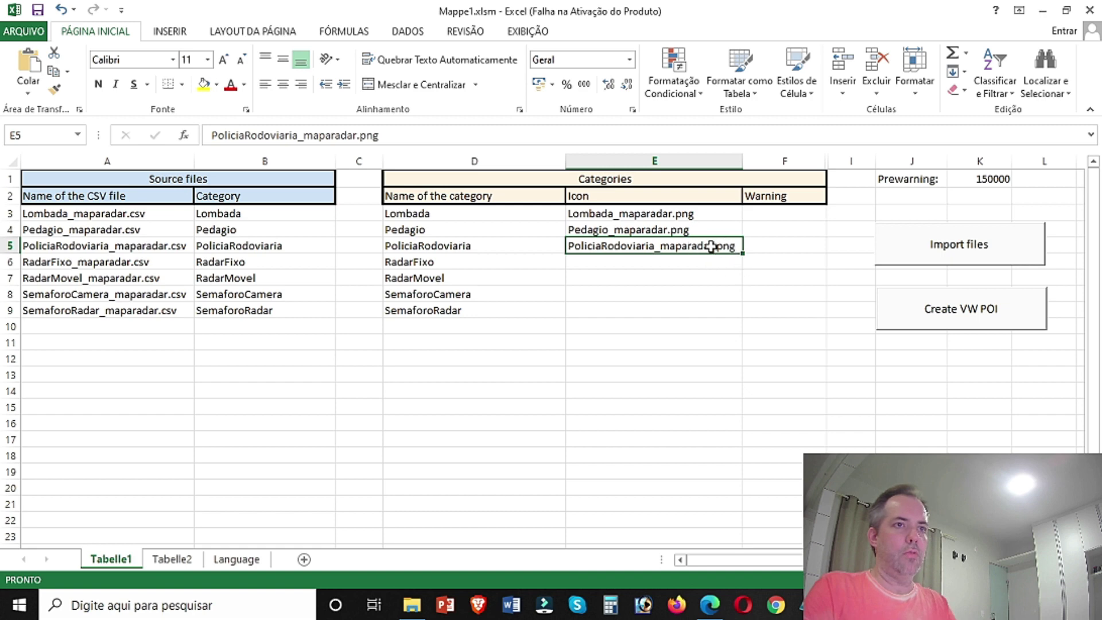
Copy the file name RadarFixo_maparadar.png from the Input folder into the RadarFixo icon cell E6
{"action": "key", "text": "alt+Tab"}
{"action": "left_click", "coordinate": [305, 350]}
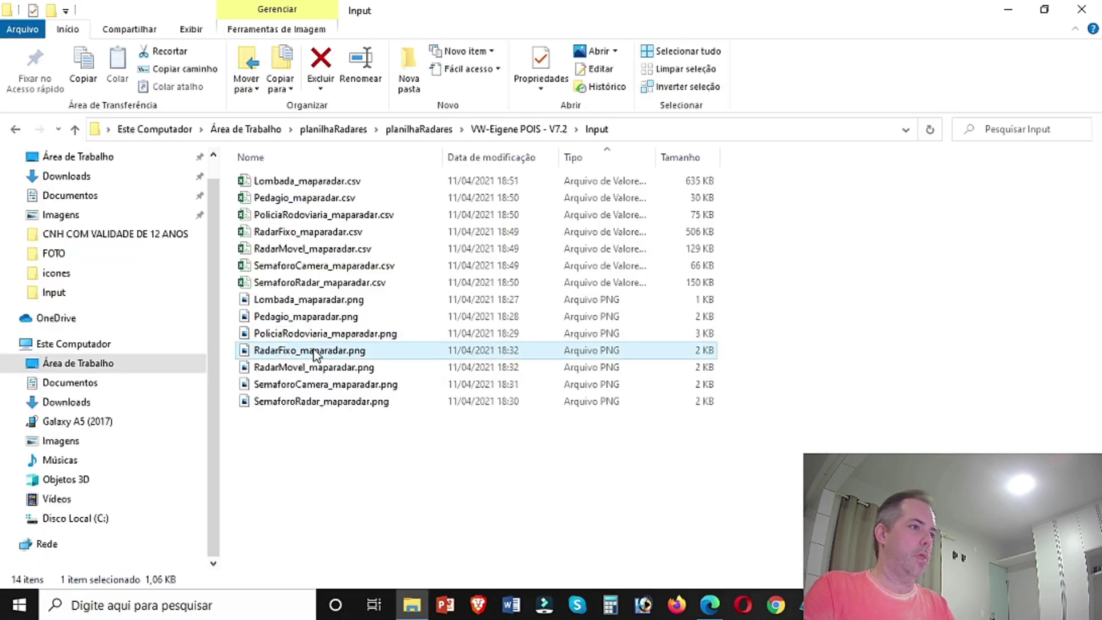
{"action": "key", "text": "F2"}
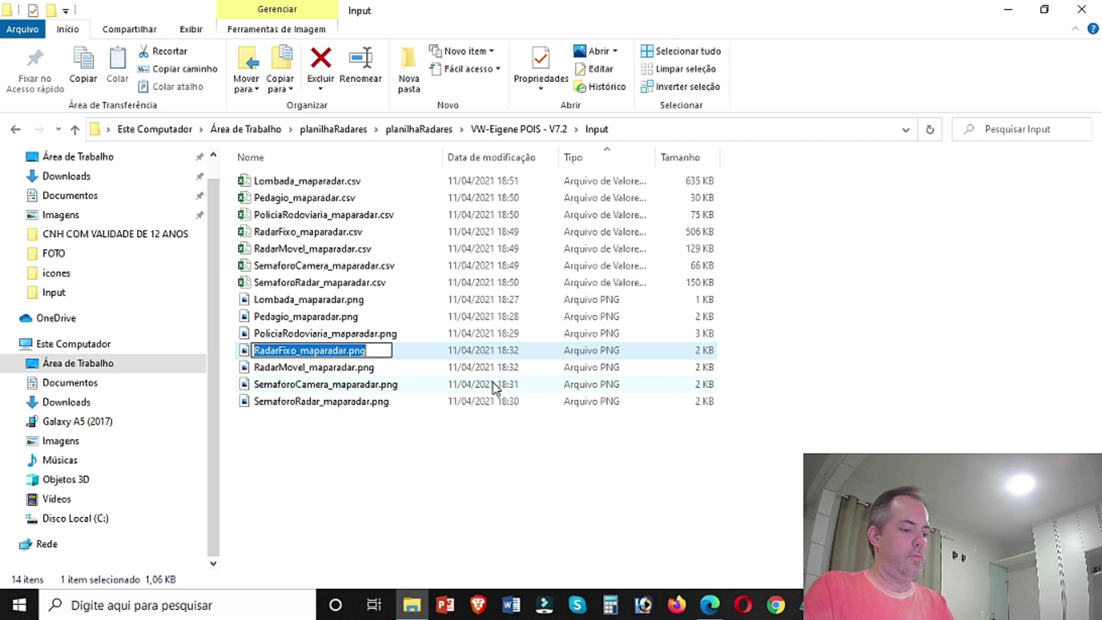
{"action": "key", "text": "alt+Tab"}
{"action": "left_click", "coordinate": [602, 262]}
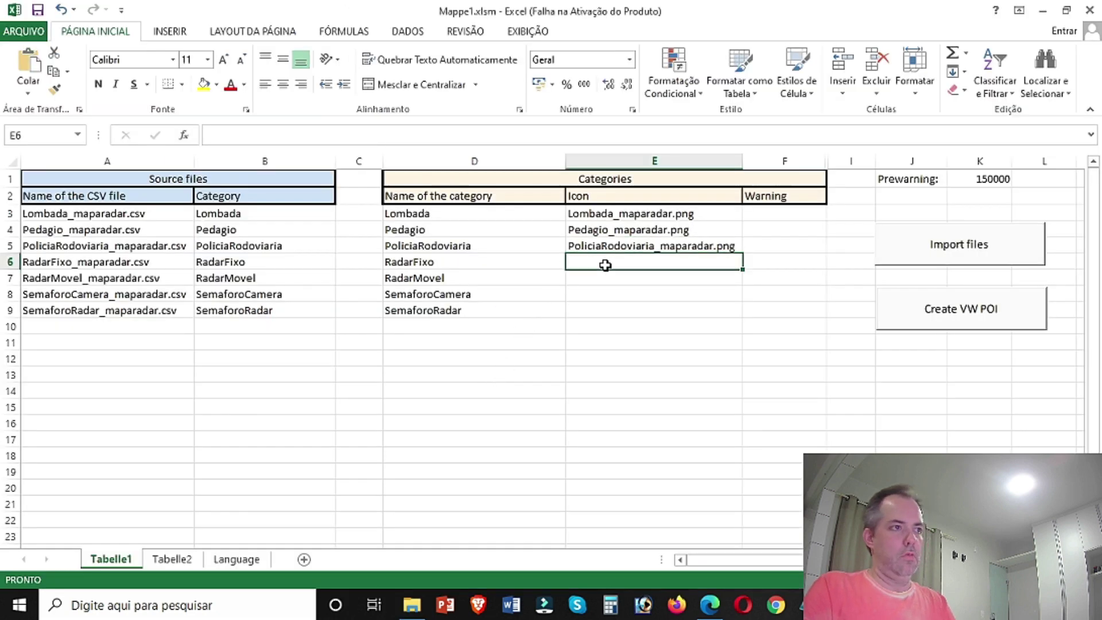
{"action": "key", "text": "ctrl+v"}
Copy the file name RadarMovel_maparadar.png from the Input folder into the RadarMovel icon cell E7
{"action": "left_click", "coordinate": [603, 288]}
{"action": "left_click", "coordinate": [607, 278]}
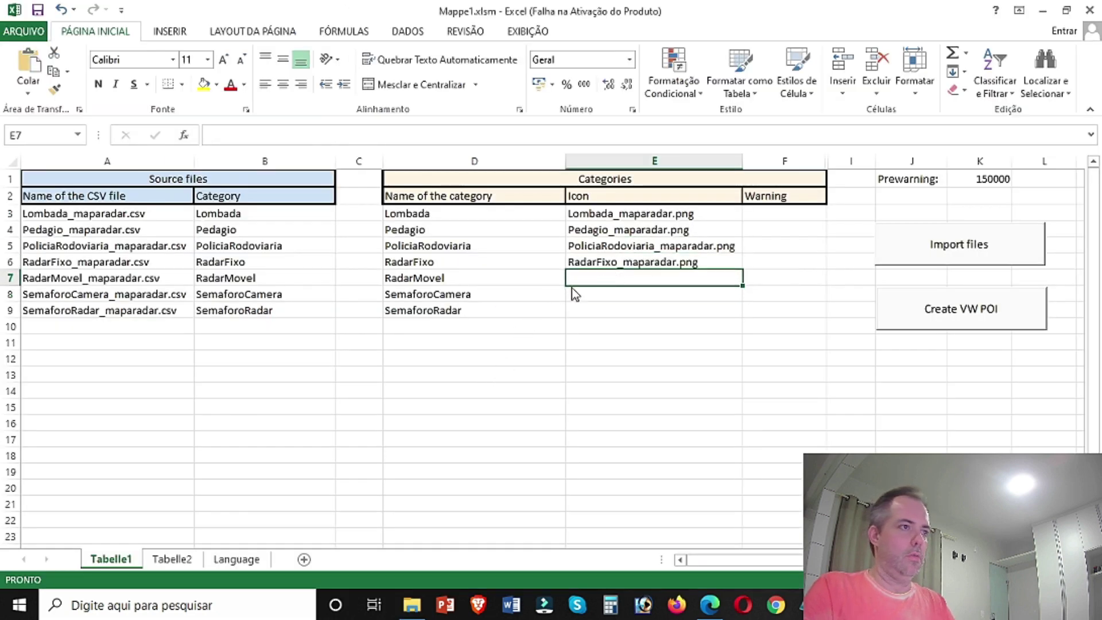
{"action": "key", "text": "alt+Tab"}
{"action": "left_click", "coordinate": [322, 371]}
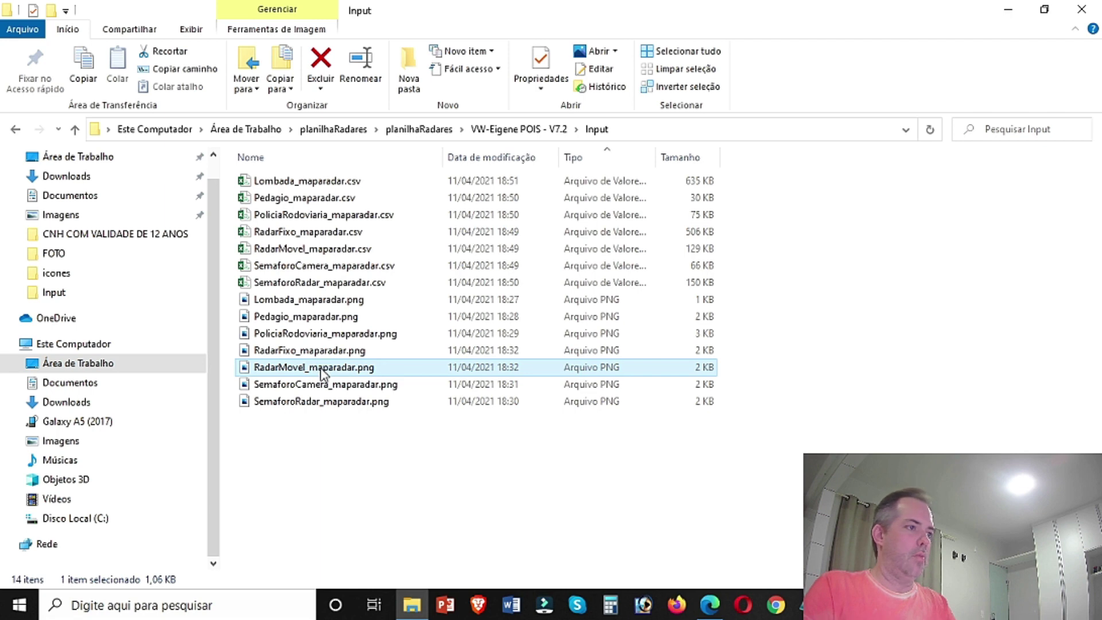
{"action": "key", "text": "F2"}
{"action": "key", "text": "alt+Tab"}
{"action": "key", "text": "ctrl+v"}
{"action": "key", "text": "Return"}
Copy the file name SemaforoCamera_maparadar.png from the Input folder into the SemaforoCamera icon cell E8
{"action": "key", "text": "alt+Tab"}
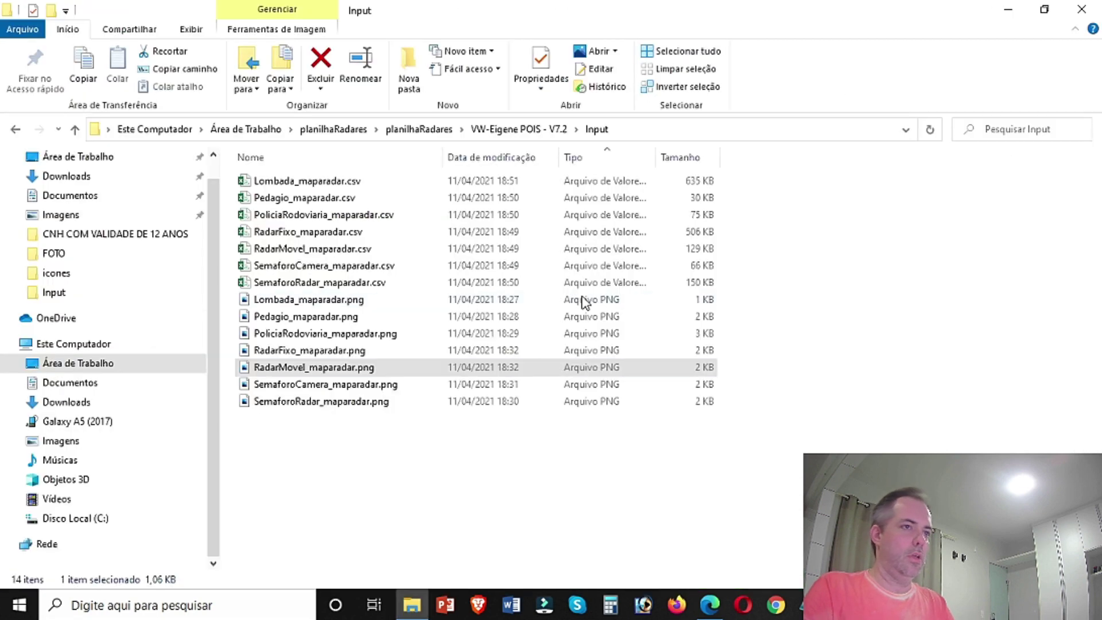
{"action": "left_click", "coordinate": [345, 385]}
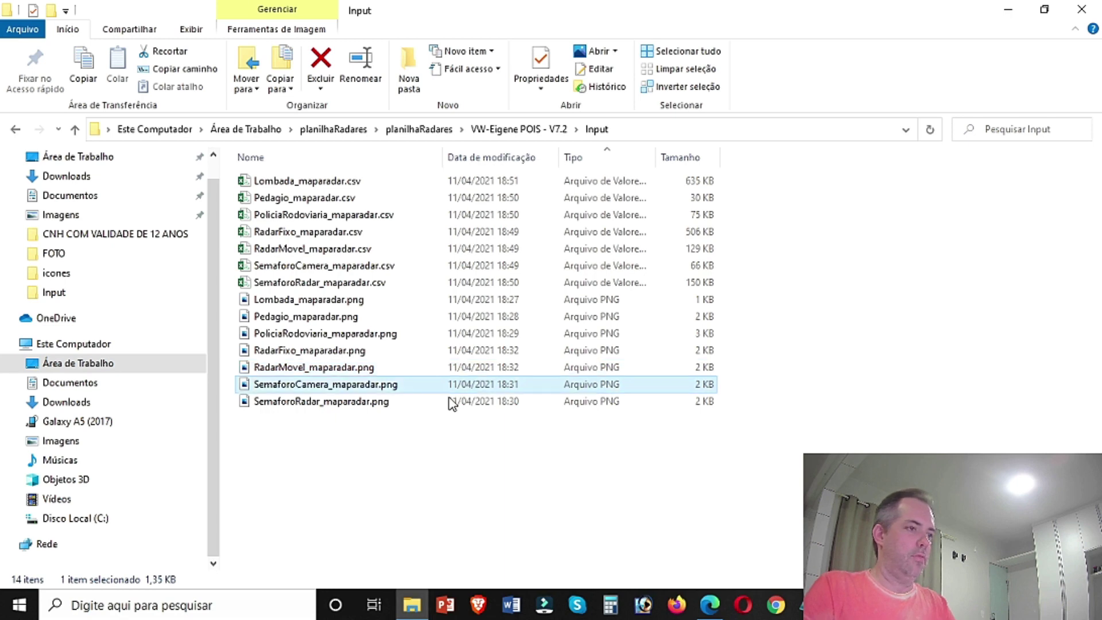
{"action": "key", "text": "F2"}
{"action": "key", "text": "ctrl+a"}
{"action": "key", "text": "ctrl+c"}
{"action": "key", "text": "alt+Tab"}
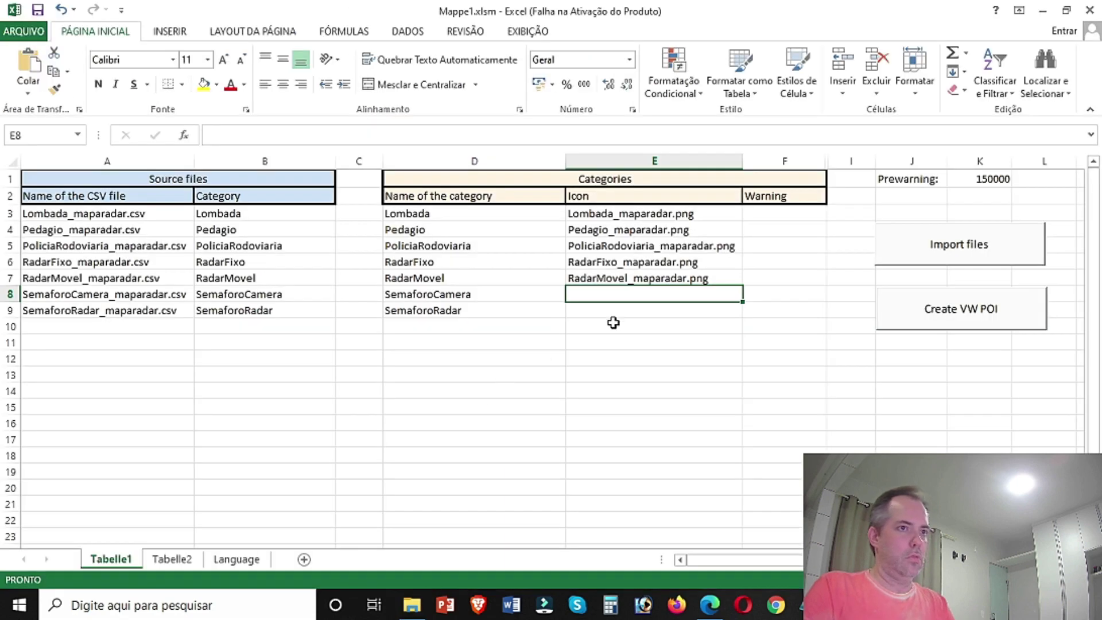
{"action": "key", "text": "ctrl+v"}
{"action": "key", "text": "Return"}
Copy the file name SemaforoRadar_maparadar.png from the Input folder into the SemaforoRadar icon cell E9
{"action": "key", "text": "alt+Tab"}
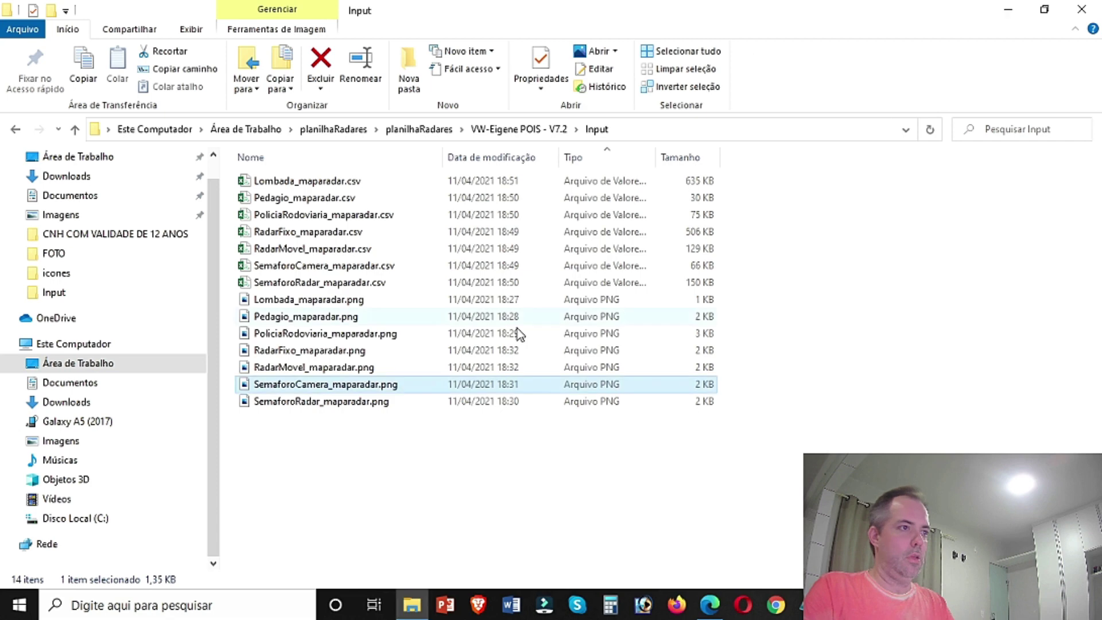
{"action": "left_click", "coordinate": [304, 401]}
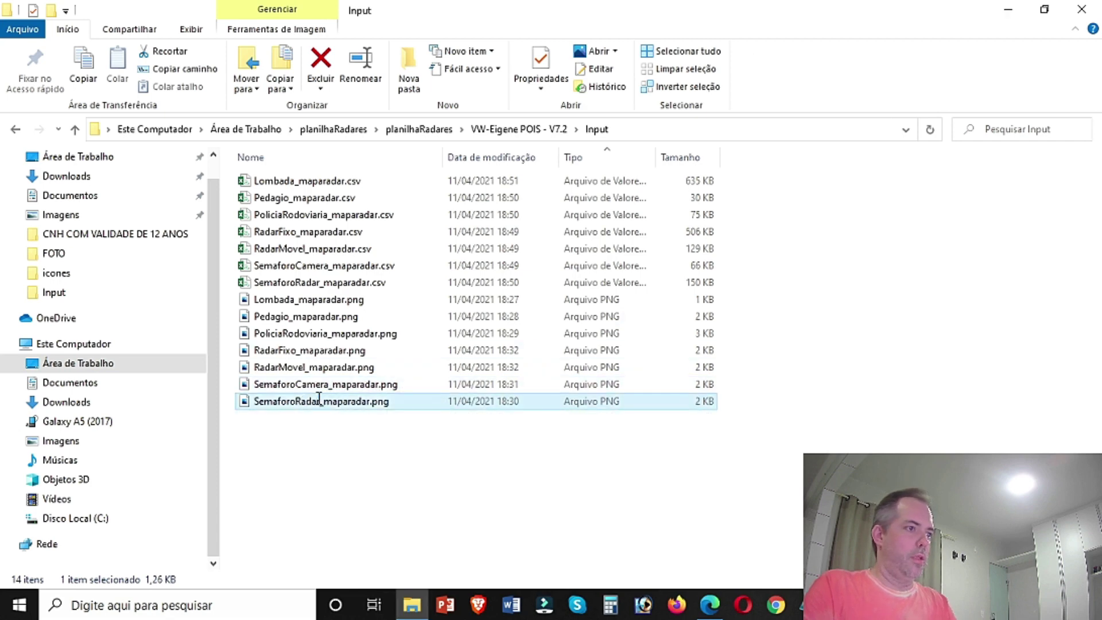
{"action": "key", "text": "F2"}
{"action": "key", "text": "ctrl+a"}
{"action": "key", "text": "ctrl+c"}
{"action": "key", "text": "alt+Tab"}
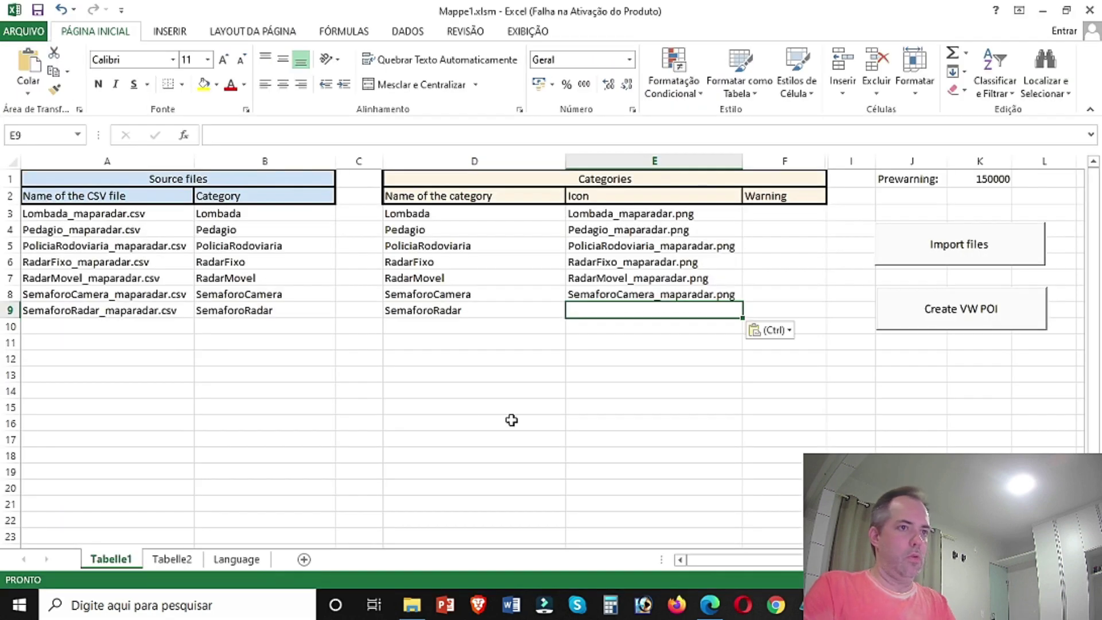
{"action": "key", "text": "ctrl+v"}
{"action": "left_click", "coordinate": [614, 420]}
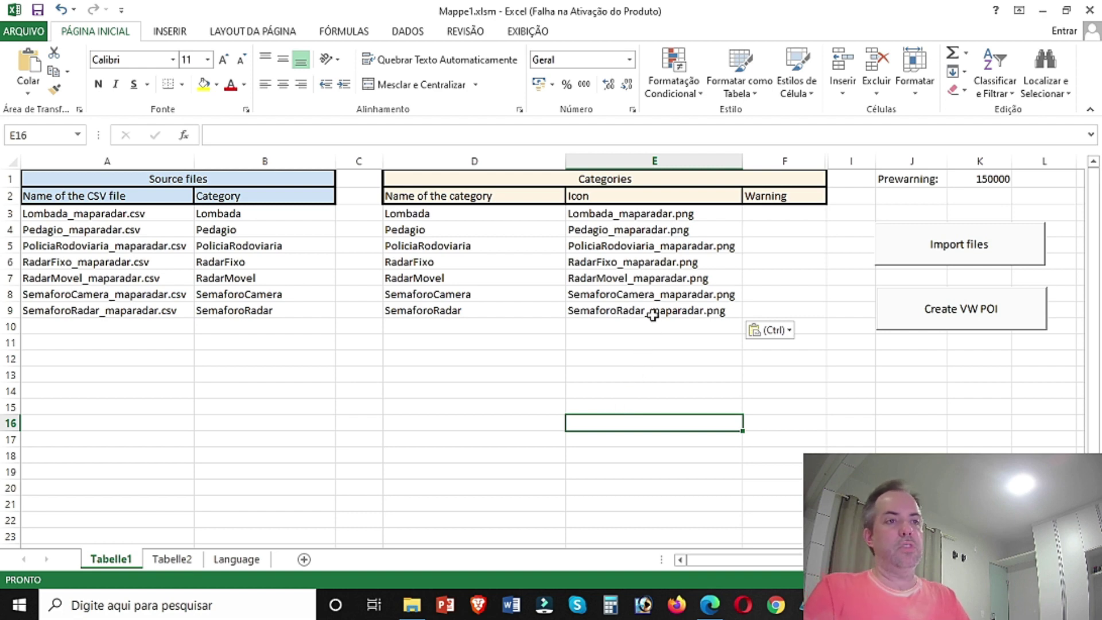
Mark all seven categories with x in the Warning column, cells F3:F9
{"action": "left_click", "coordinate": [758, 219]}
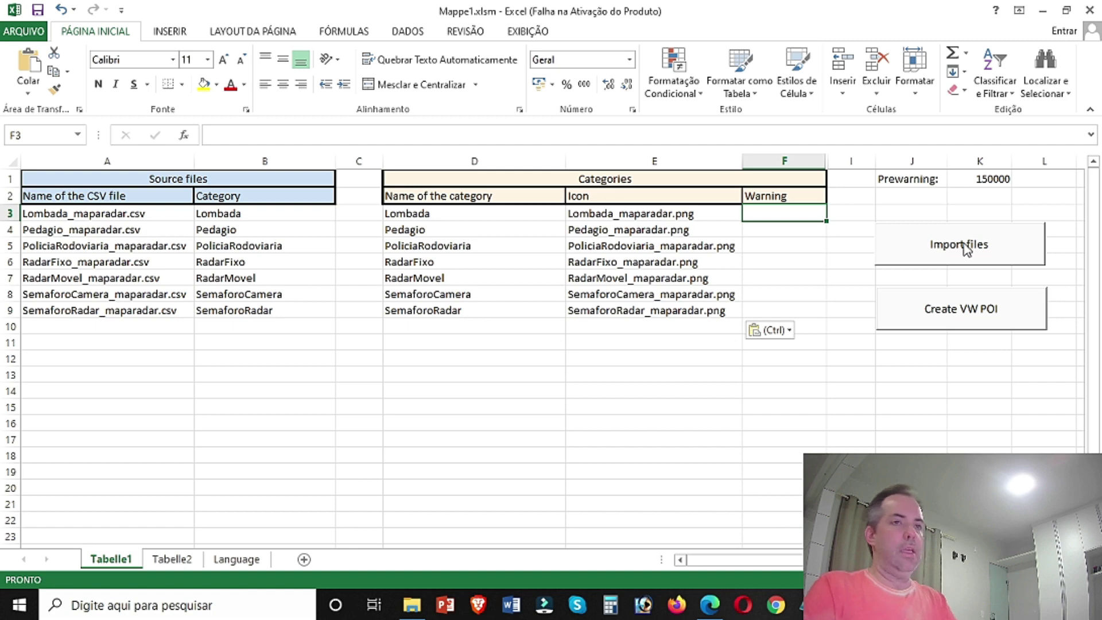
{"action": "type", "text": "x x x x x x"}
{"action": "key", "text": "Return"}
{"action": "type", "text": "x"}
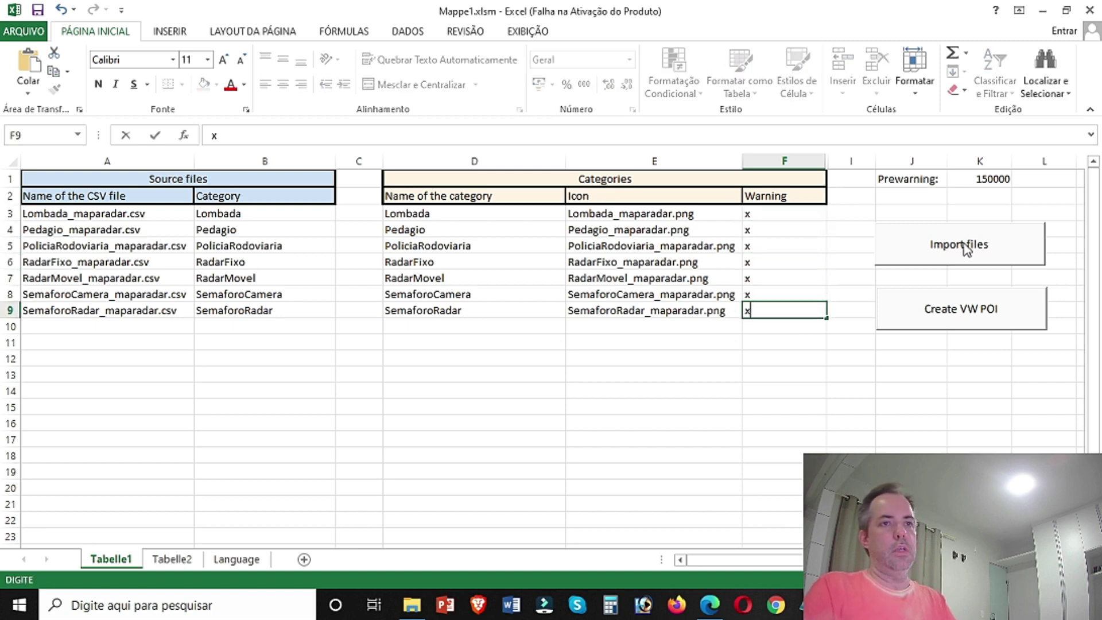
{"action": "key", "text": "Return"}
{"action": "key", "text": "Up"}
{"action": "key", "text": "Up"}
{"action": "key", "text": "Up"}
{"action": "key", "text": "Up"}
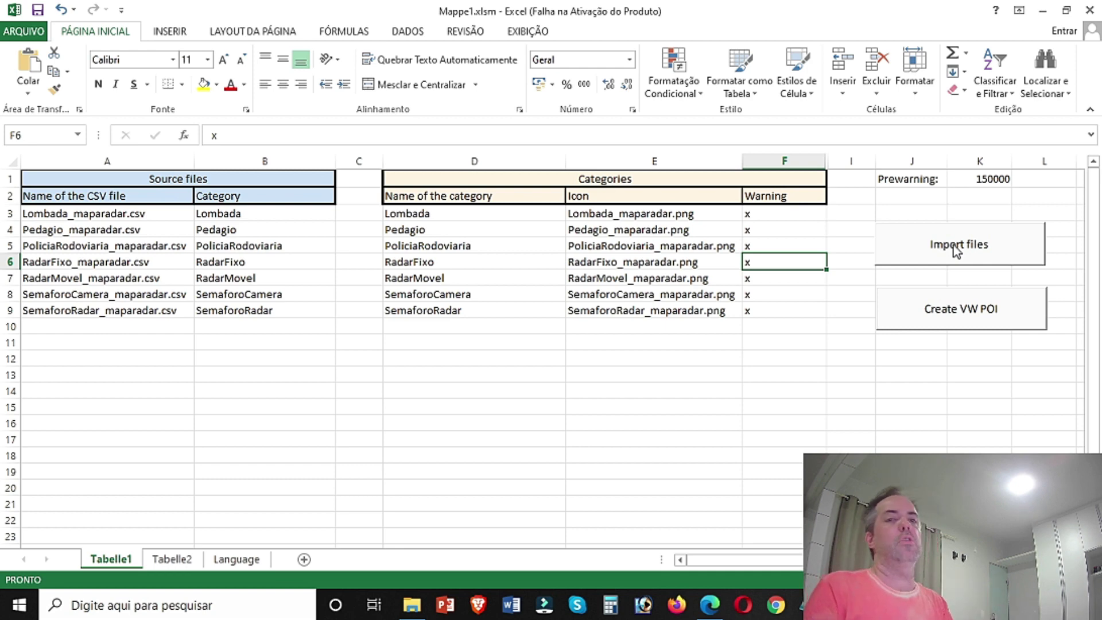
Run Create VW POI to generate the POI database and dismiss the completion message
{"action": "left_click", "coordinate": [967, 313]}
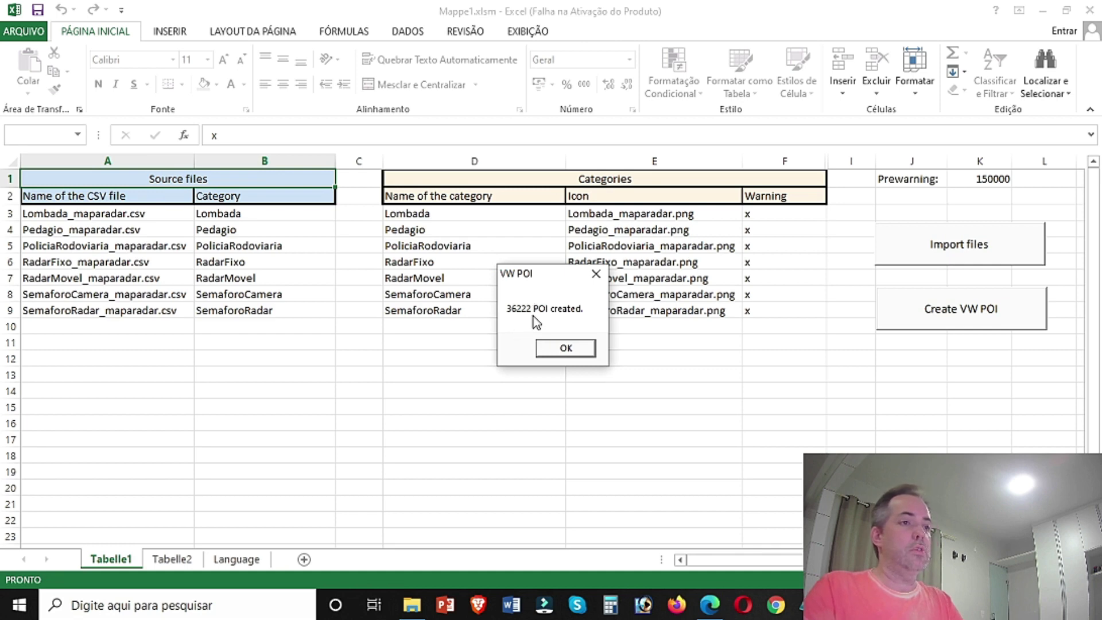
{"action": "left_click", "coordinate": [577, 353]}
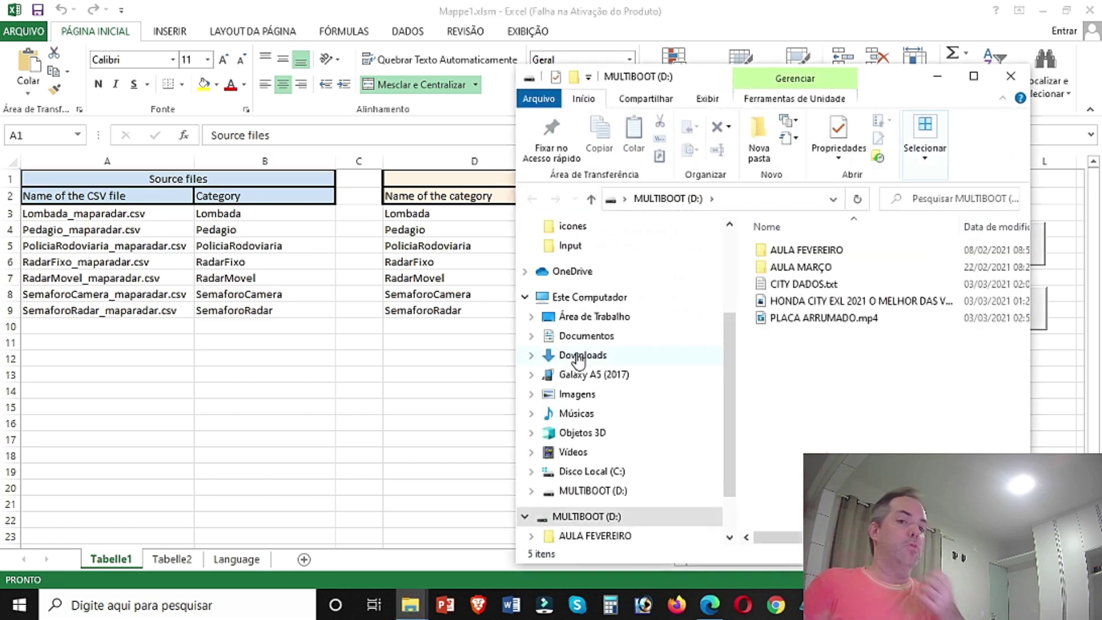
In File Explorer, copy the PersonalPOI folder and metainfo2.txt from the Output folder of VW-Eigene POIS - V7.2 under planilhaRadares on the desktop
{"action": "key", "text": "super+Up"}
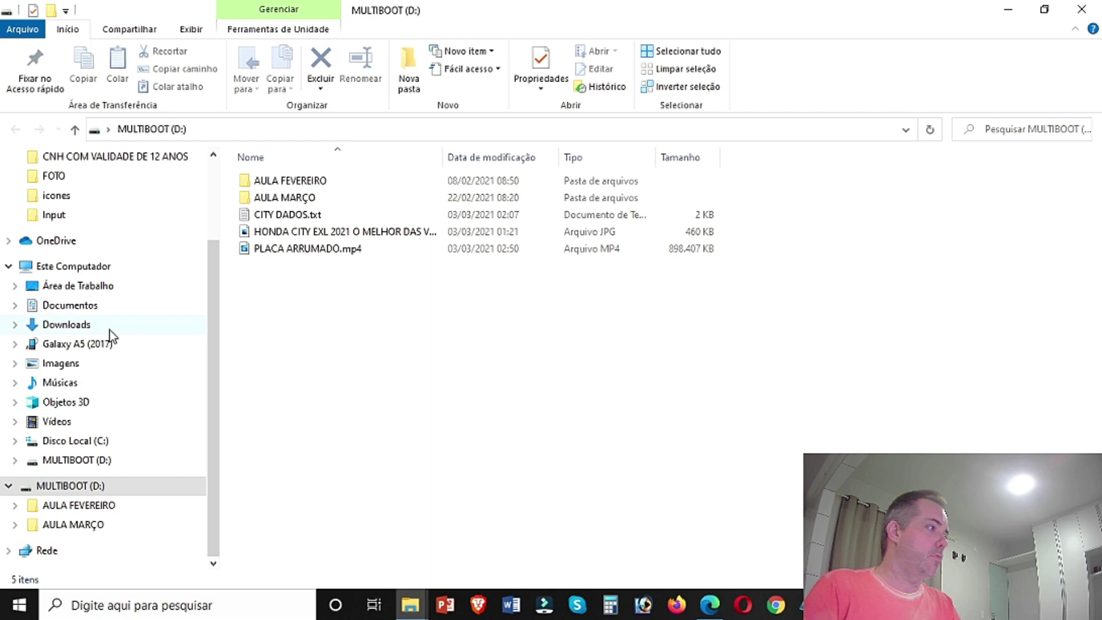
{"action": "scroll", "coordinate": [172, 195], "scroll_direction": "up", "scroll_amount": 3}
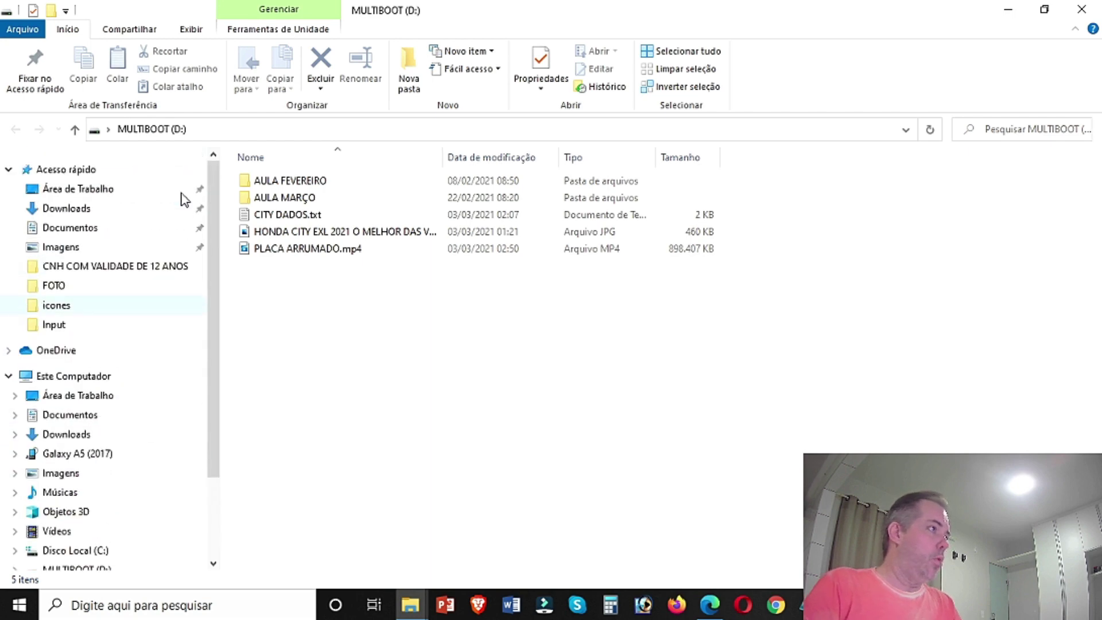
{"action": "left_click", "coordinate": [146, 188]}
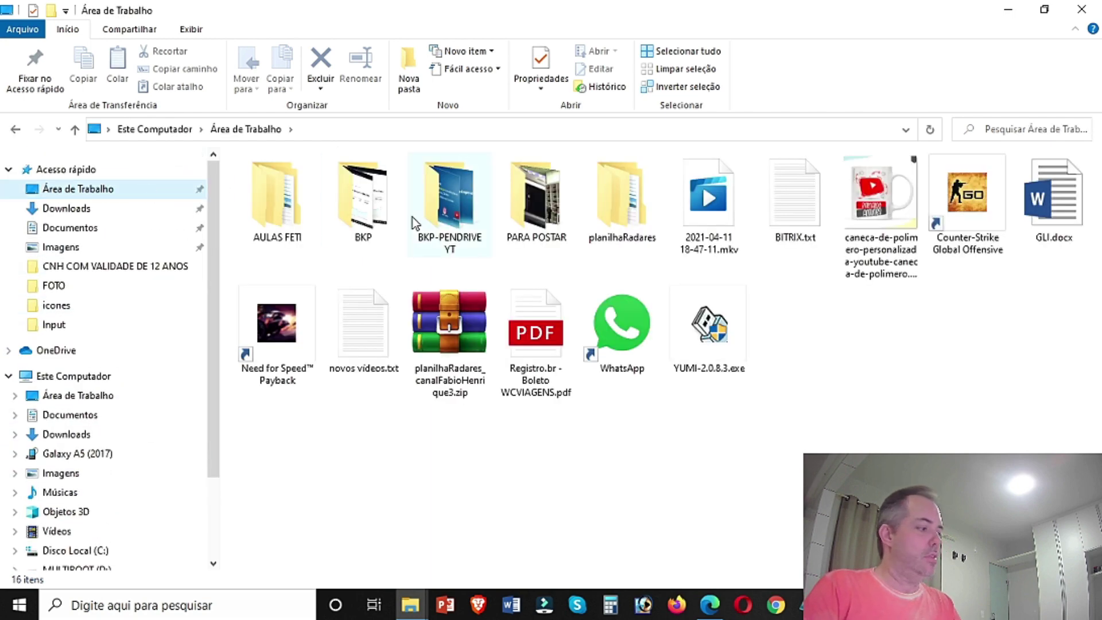
{"action": "double_click", "coordinate": [613, 213]}
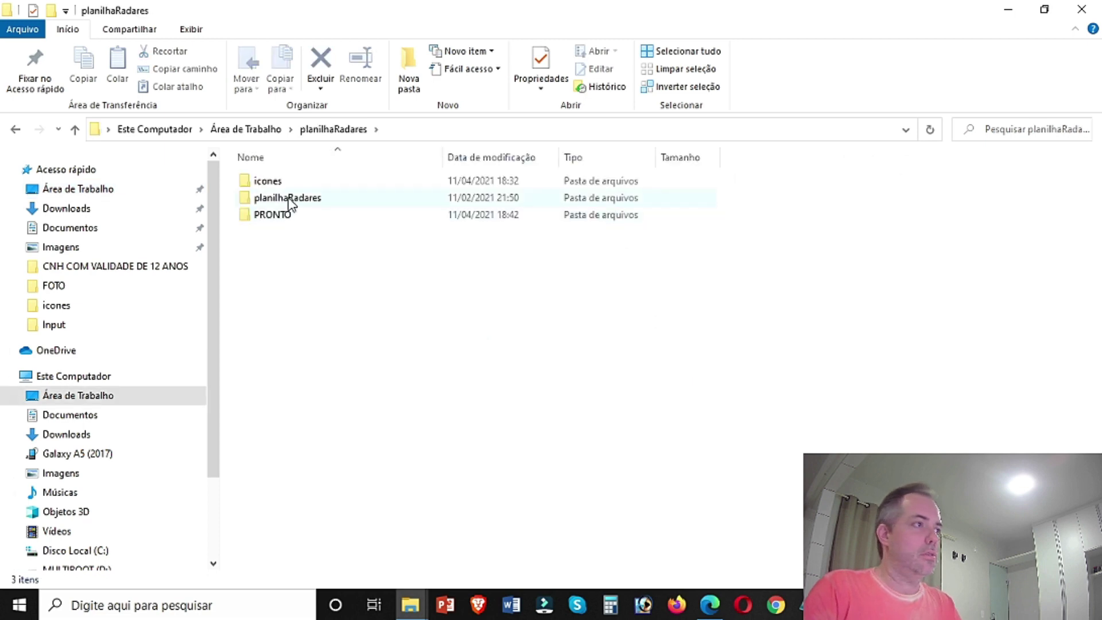
{"action": "double_click", "coordinate": [311, 198]}
{"action": "left_click", "coordinate": [333, 187]}
{"action": "double_click", "coordinate": [334, 189]}
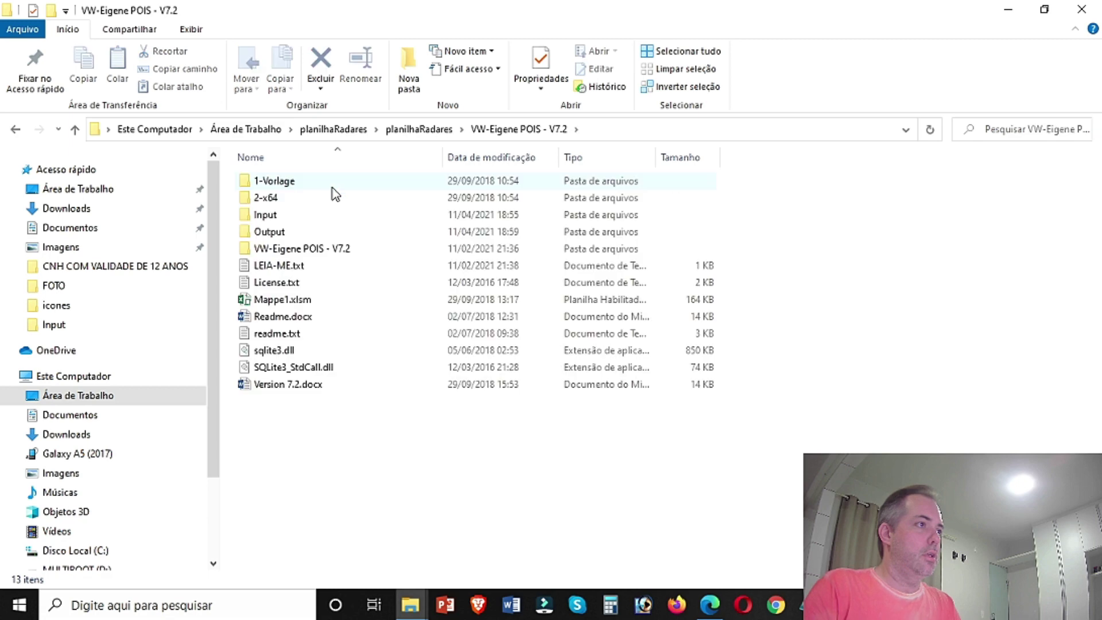
{"action": "double_click", "coordinate": [313, 233]}
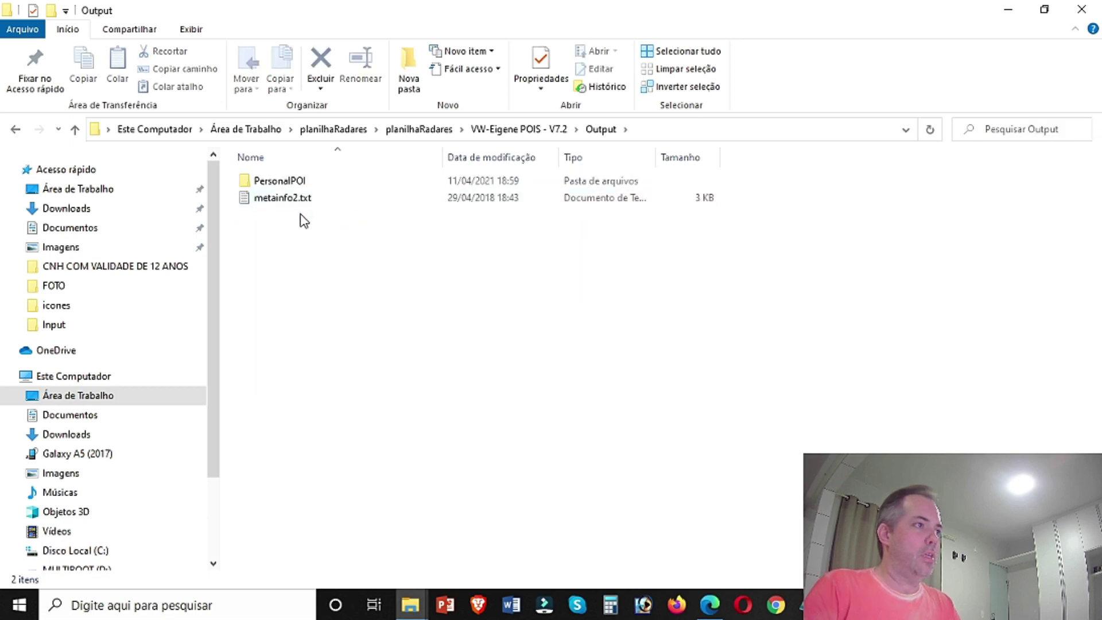
{"action": "left_click_drag", "start_coordinate": [418, 276], "coordinate": [273, 190]}
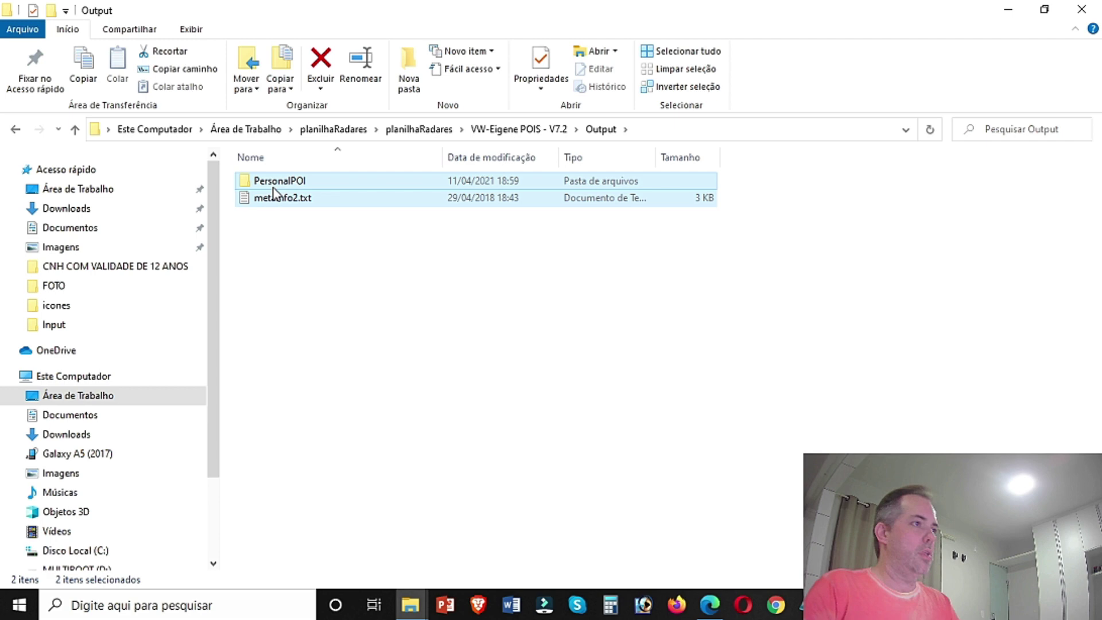
{"action": "key", "text": "ctrl+c"}
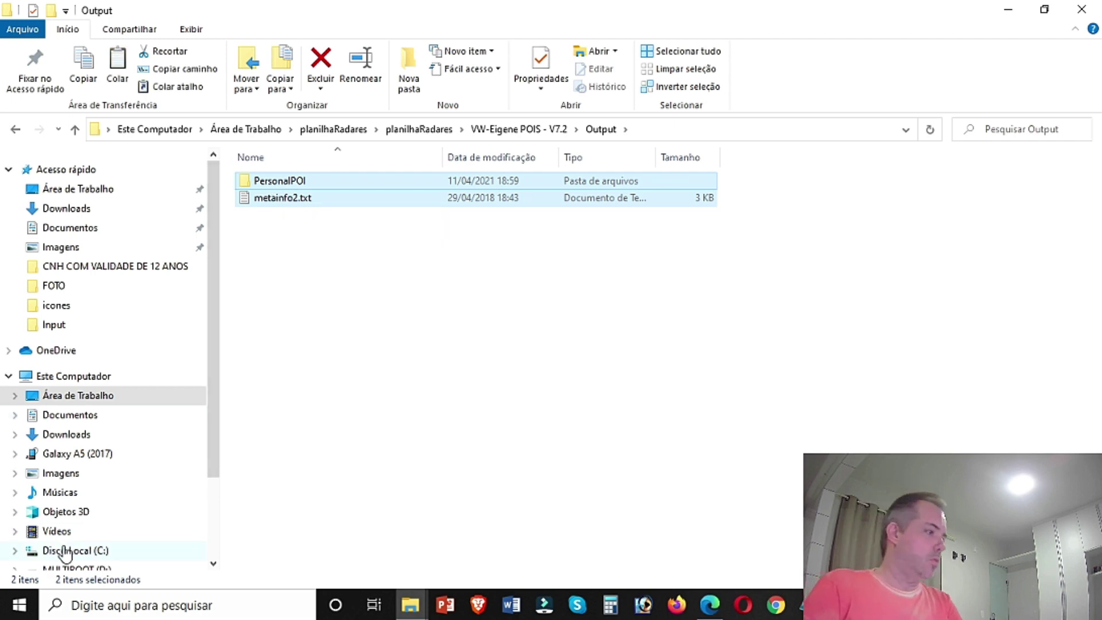
Quick-format the MULTIBOOT (D:) USB drive as FAT32 with 16-kilobyte allocation units and the volume label MULTIBOOT
{"action": "scroll", "coordinate": [94, 466], "scroll_direction": "down", "scroll_amount": 1}
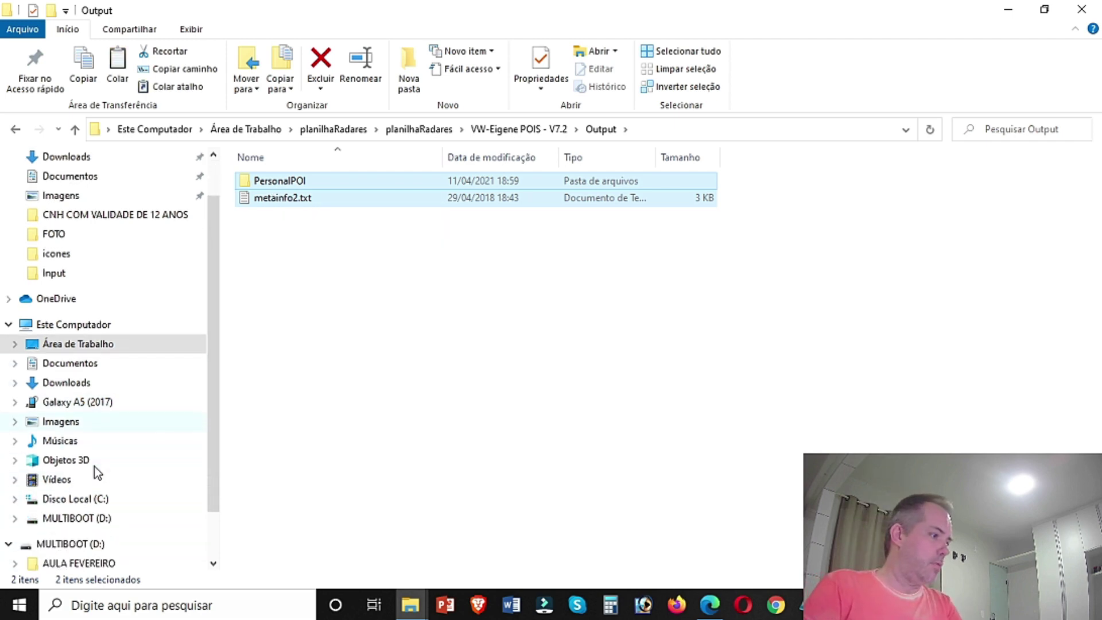
{"action": "left_click", "coordinate": [86, 519]}
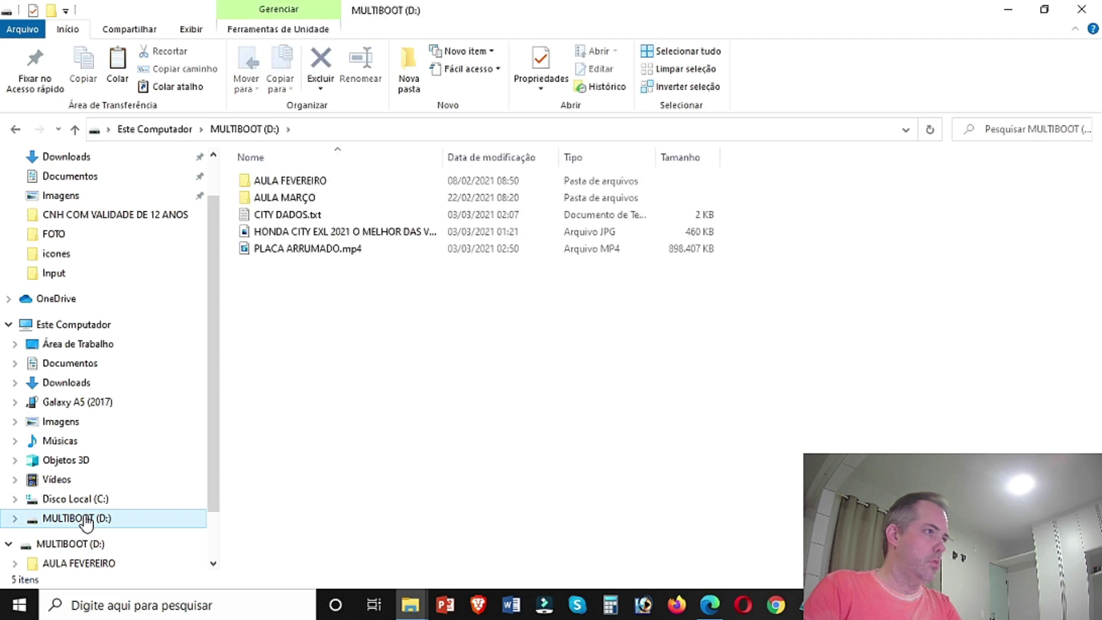
{"action": "scroll", "coordinate": [86, 517], "scroll_direction": "down", "scroll_amount": 1}
{"action": "left_click", "coordinate": [92, 485]}
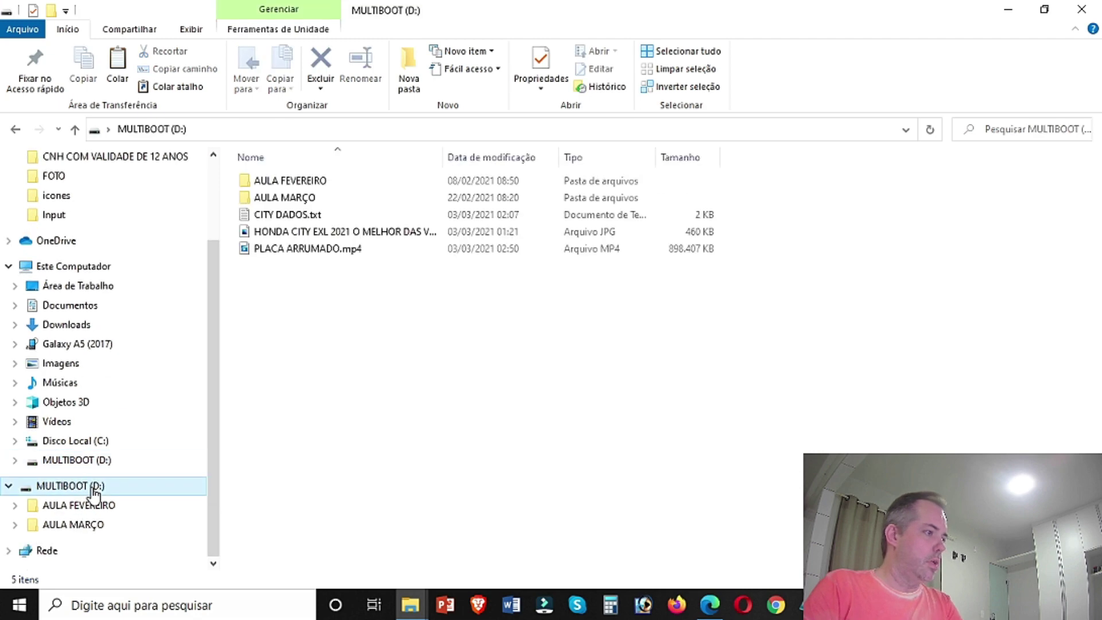
{"action": "right_click", "coordinate": [92, 485]}
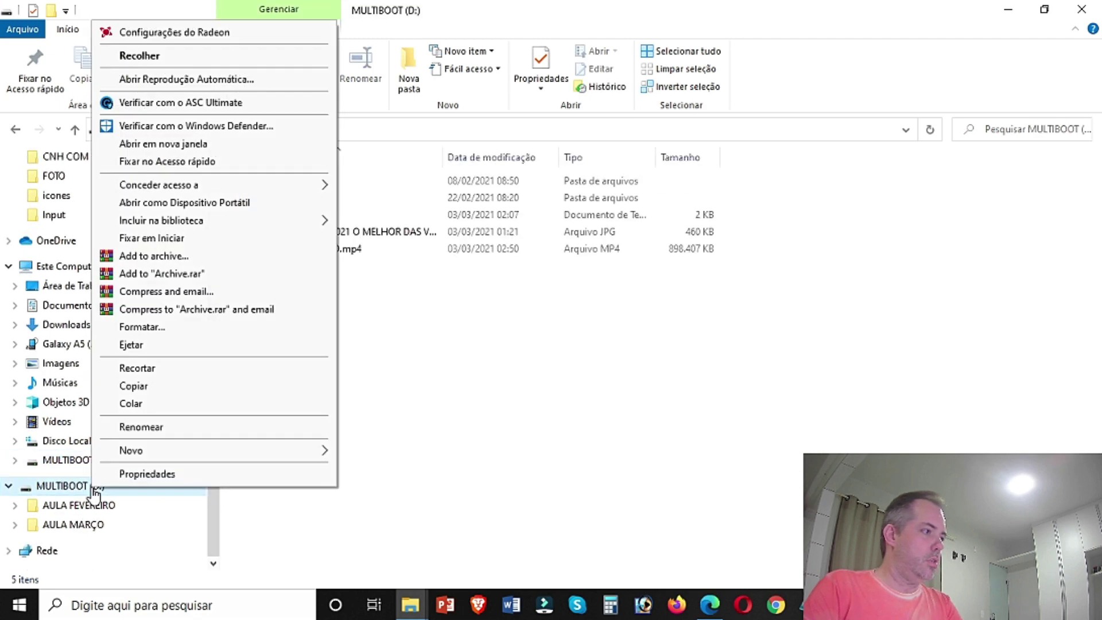
{"action": "left_click", "coordinate": [221, 325]}
{"action": "left_click", "coordinate": [172, 557]}
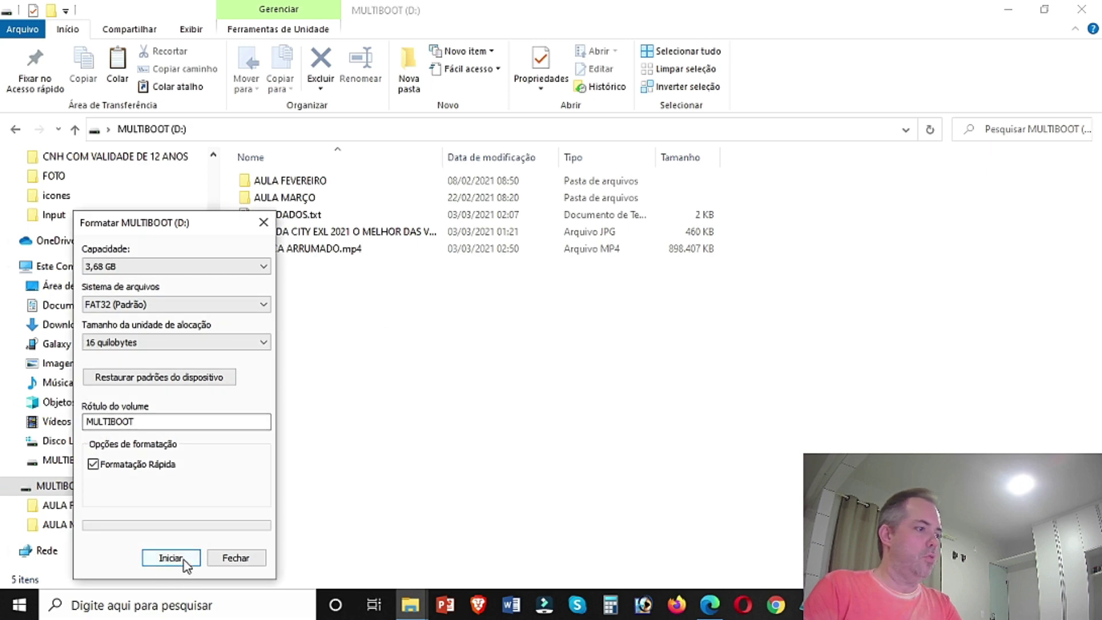
{"action": "left_click", "coordinate": [635, 303]}
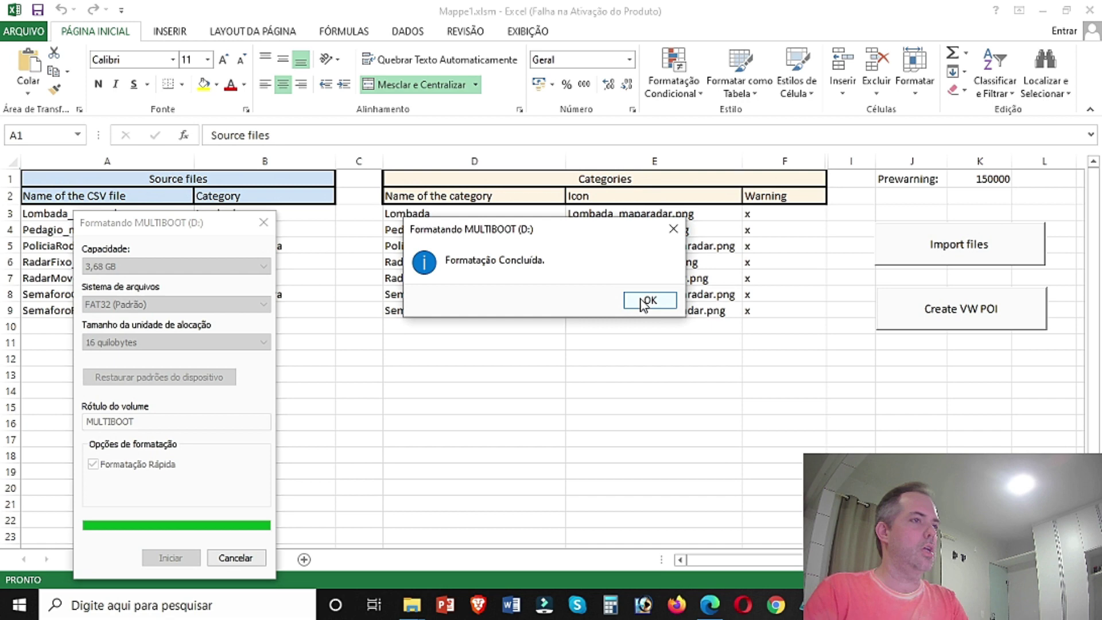
{"action": "left_click", "coordinate": [654, 304]}
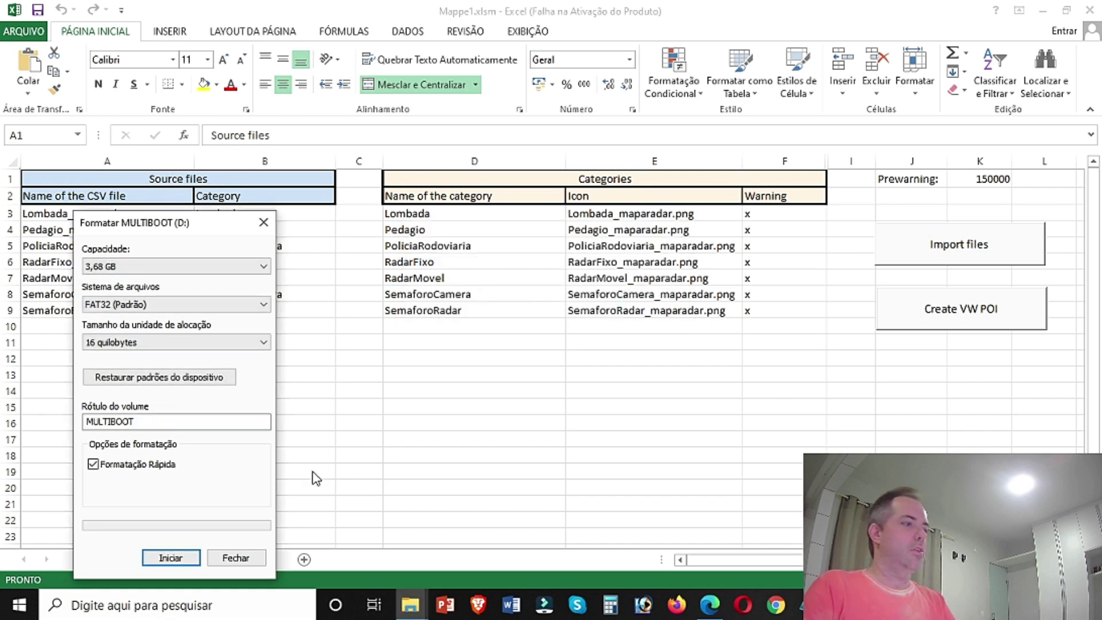
{"action": "left_click", "coordinate": [240, 558]}
Return to the Output folder of VW-Eigene POIS - V7.2 inside planilhaRadares on the desktop and copy PersonalPOI and metainfo2.txt again
{"action": "left_click", "coordinate": [412, 605]}
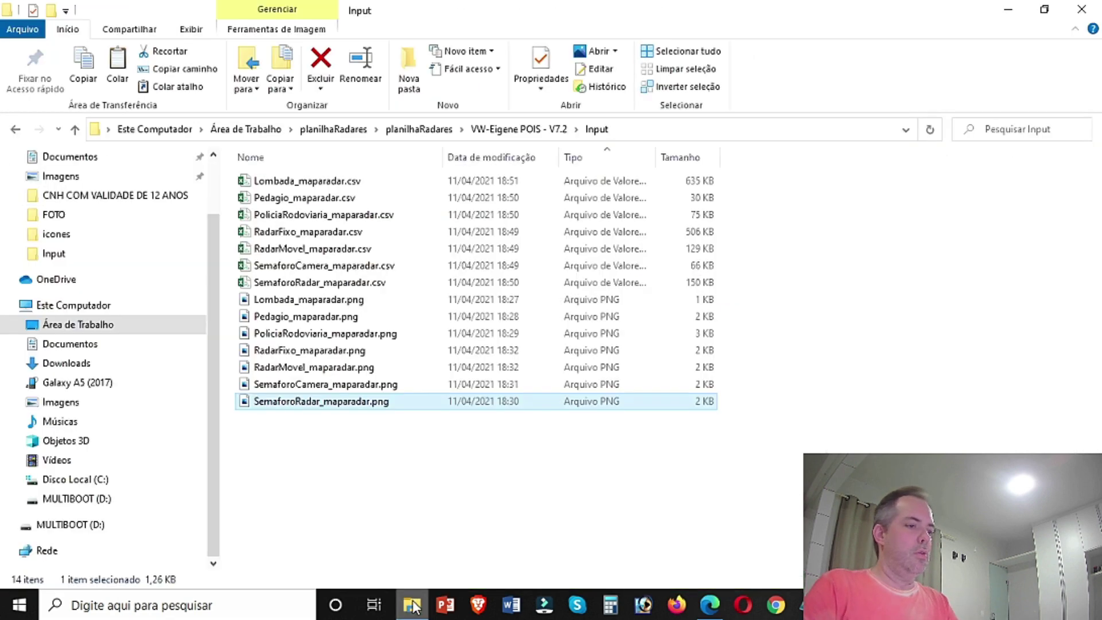
{"action": "scroll", "coordinate": [153, 209], "scroll_direction": "up", "scroll_amount": 2}
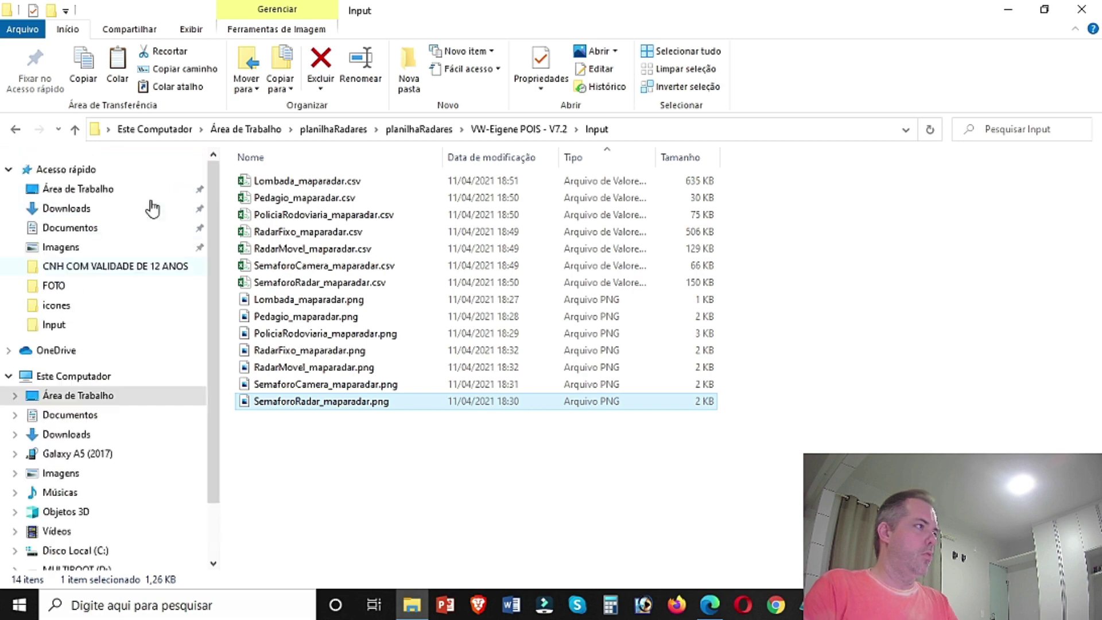
{"action": "left_click", "coordinate": [180, 191]}
{"action": "double_click", "coordinate": [608, 186]}
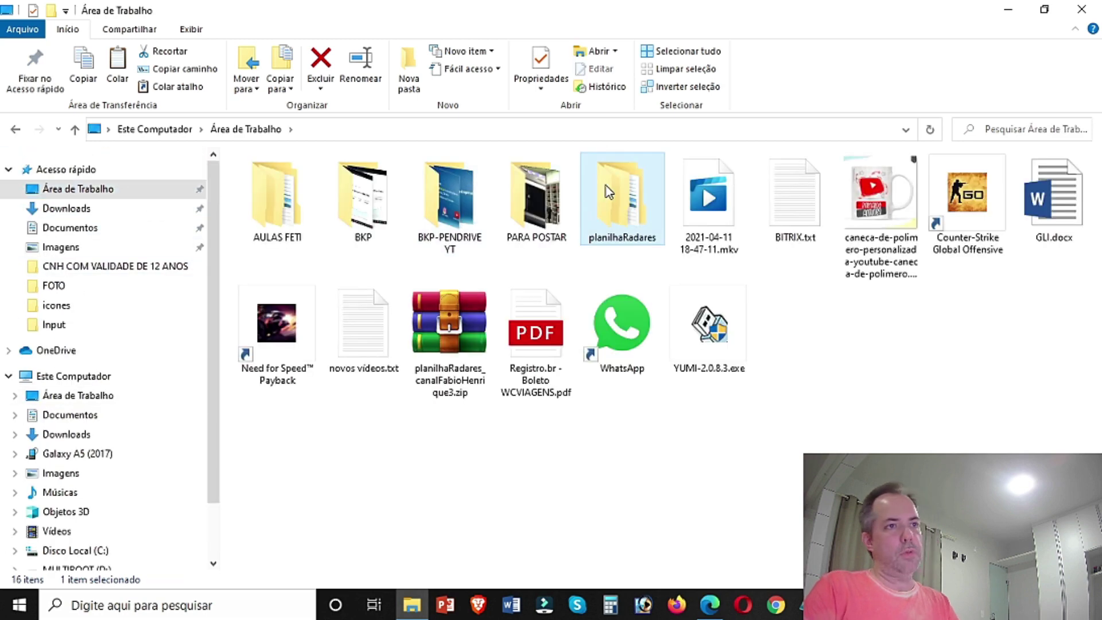
{"action": "double_click", "coordinate": [330, 197]}
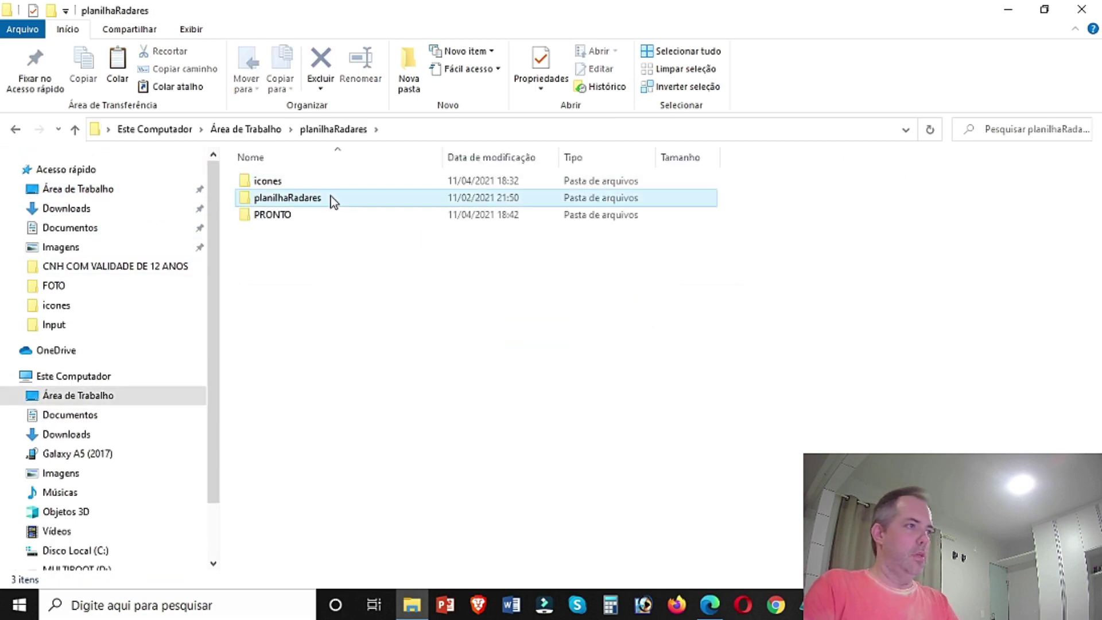
{"action": "double_click", "coordinate": [334, 184]}
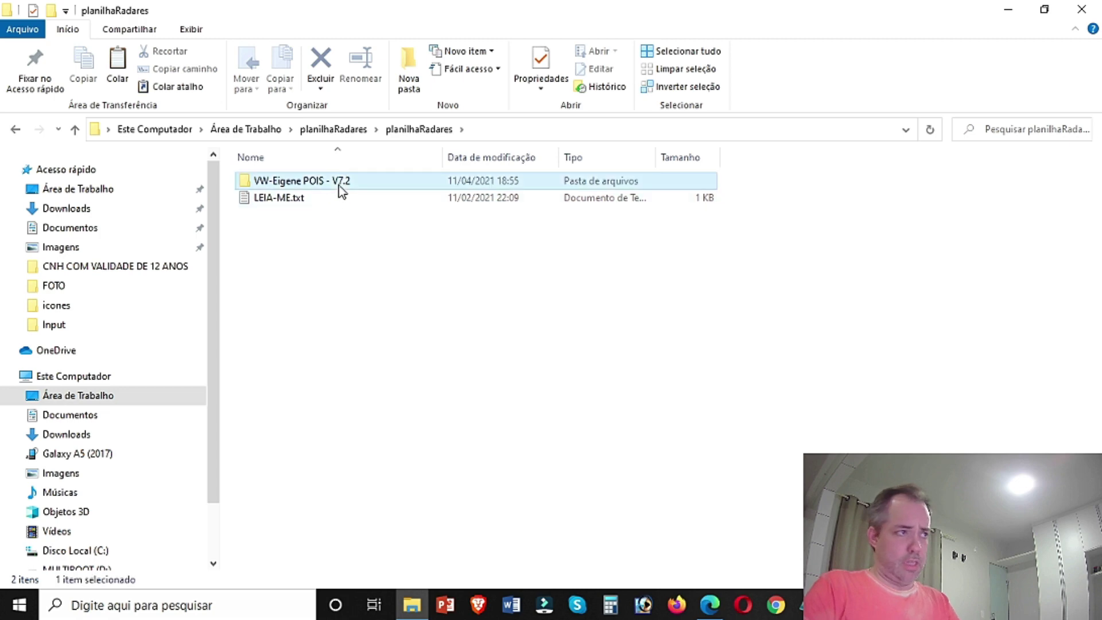
{"action": "double_click", "coordinate": [320, 233]}
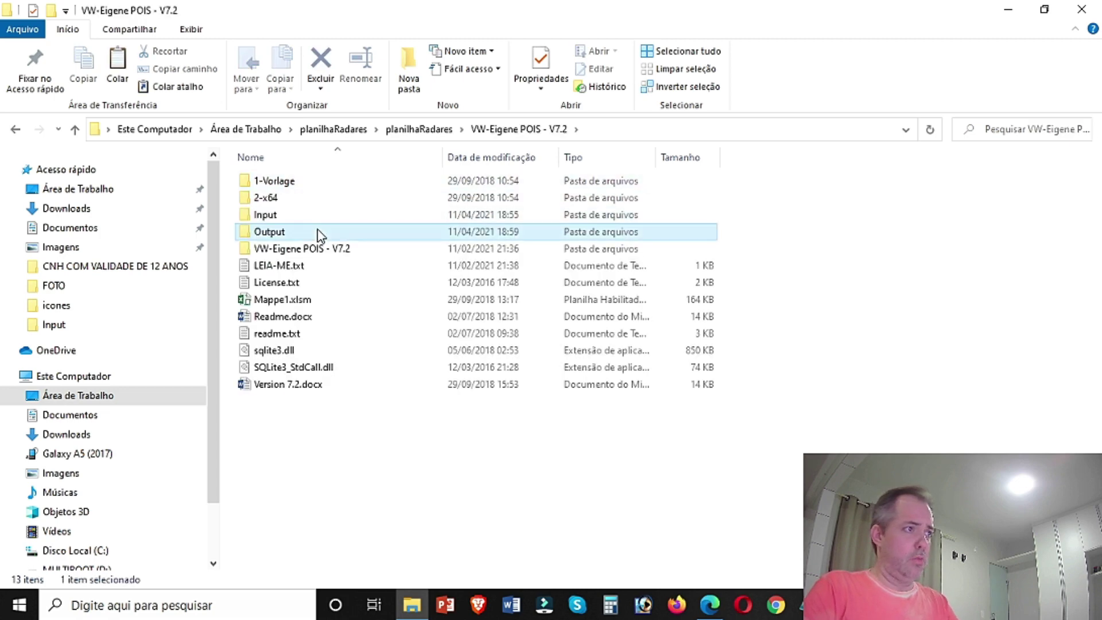
{"action": "left_click_drag", "start_coordinate": [361, 264], "coordinate": [259, 160]}
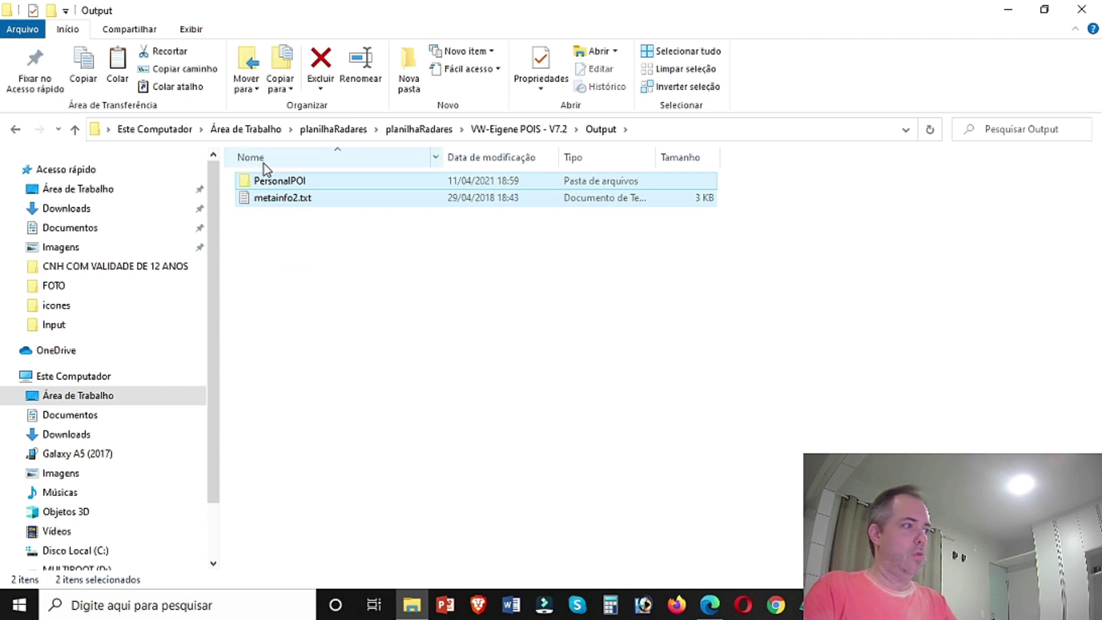
{"action": "right_click", "coordinate": [293, 201]}
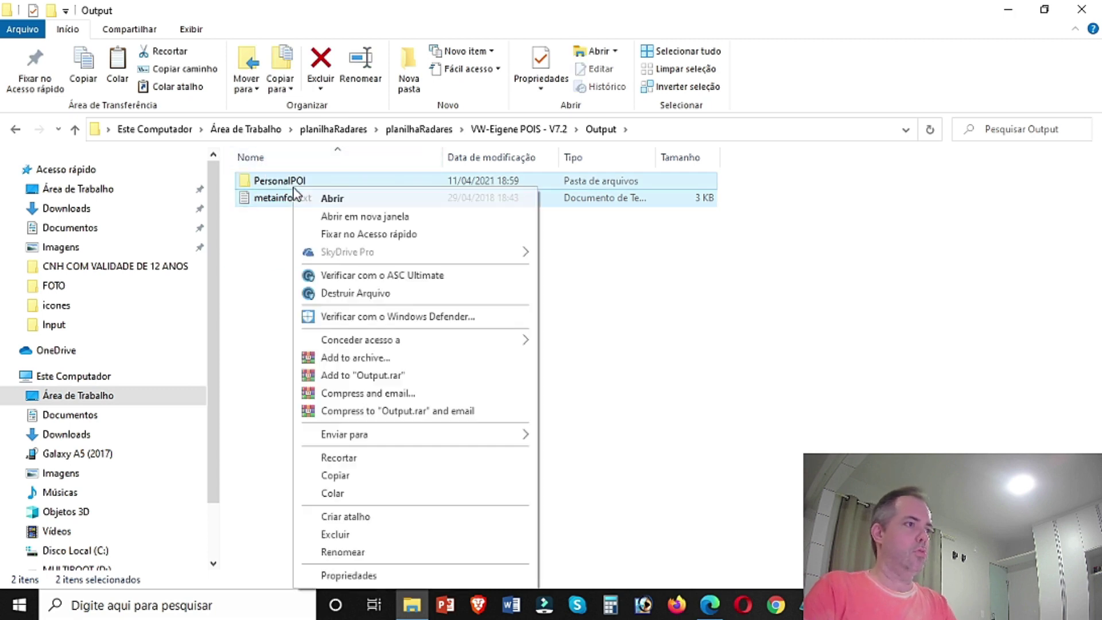
{"action": "left_click", "coordinate": [362, 477]}
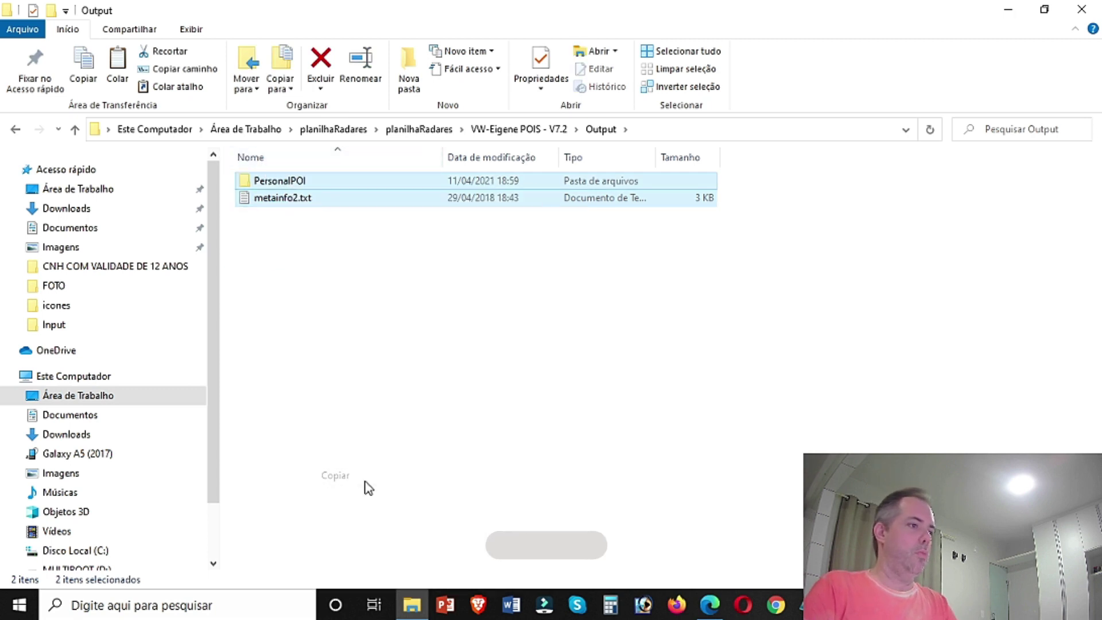
Paste the copied PersonalPOI folder and metainfo2.txt into the root of the empty MULTIBOOT (D:) drive
{"action": "left_click", "coordinate": [105, 553]}
{"action": "scroll", "coordinate": [167, 536], "scroll_direction": "down", "scroll_amount": 1}
{"action": "left_click", "coordinate": [70, 524]}
{"action": "right_click", "coordinate": [293, 348]}
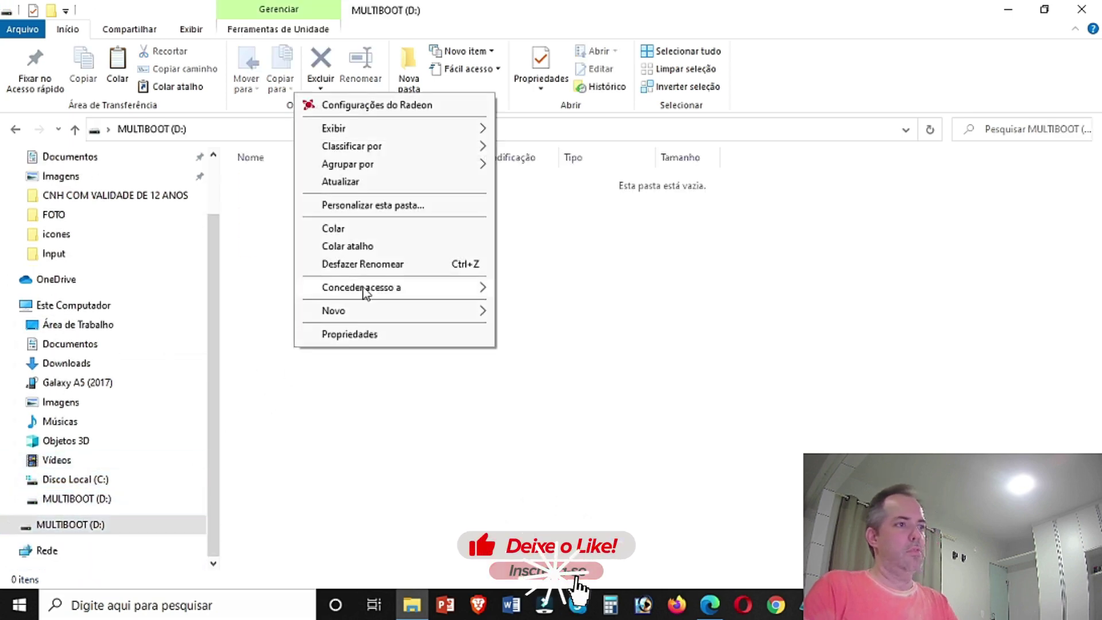
{"action": "left_click", "coordinate": [422, 233]}
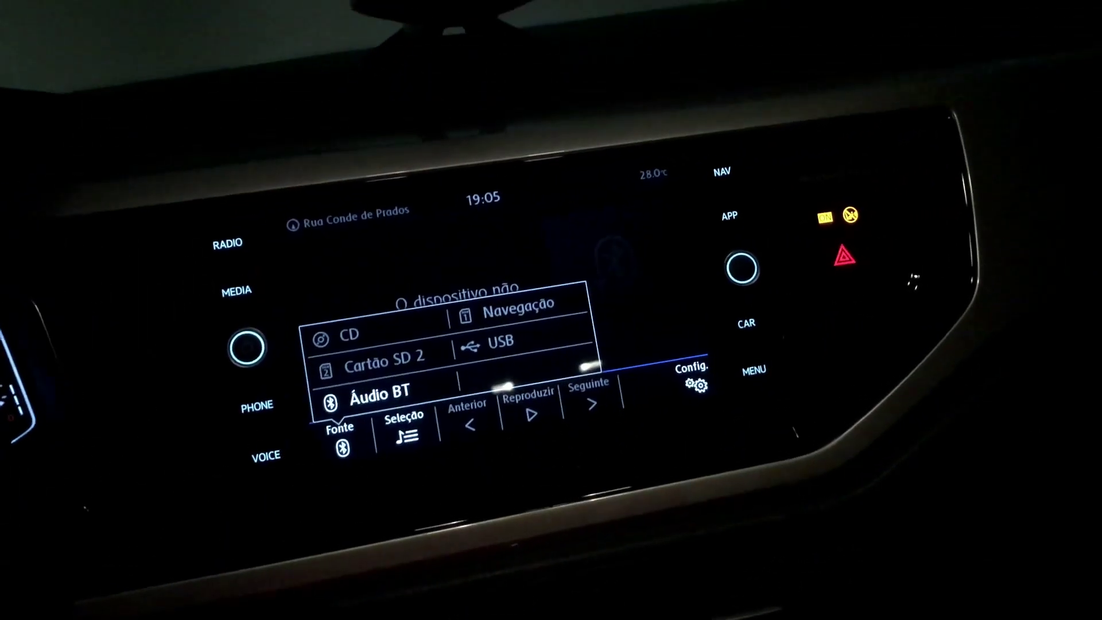
{"action": "left_click", "coordinate": [194, 229]}
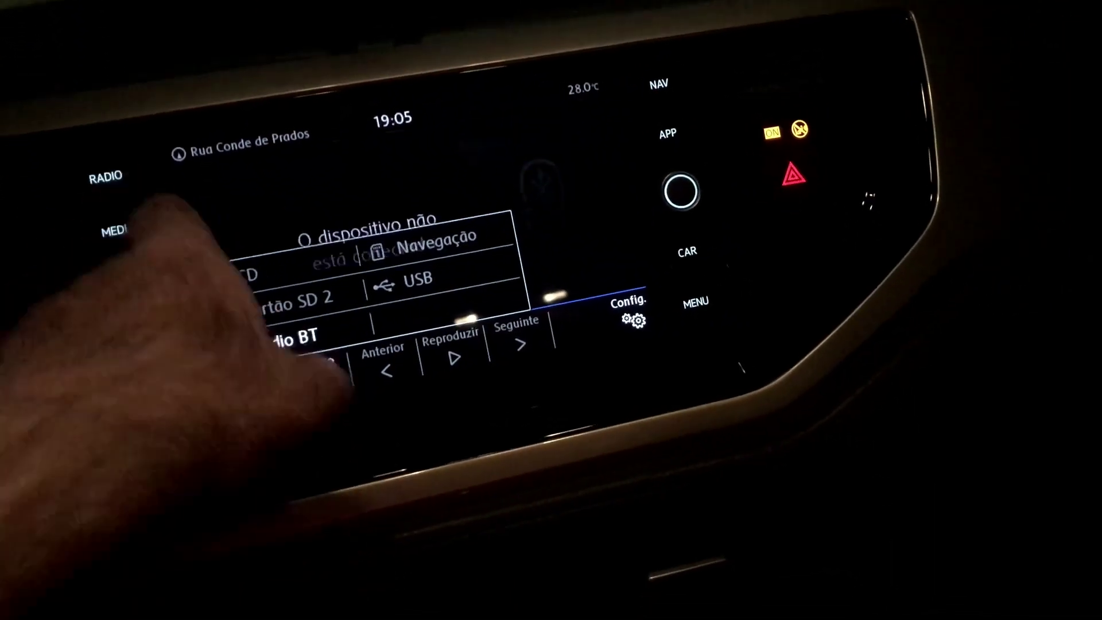